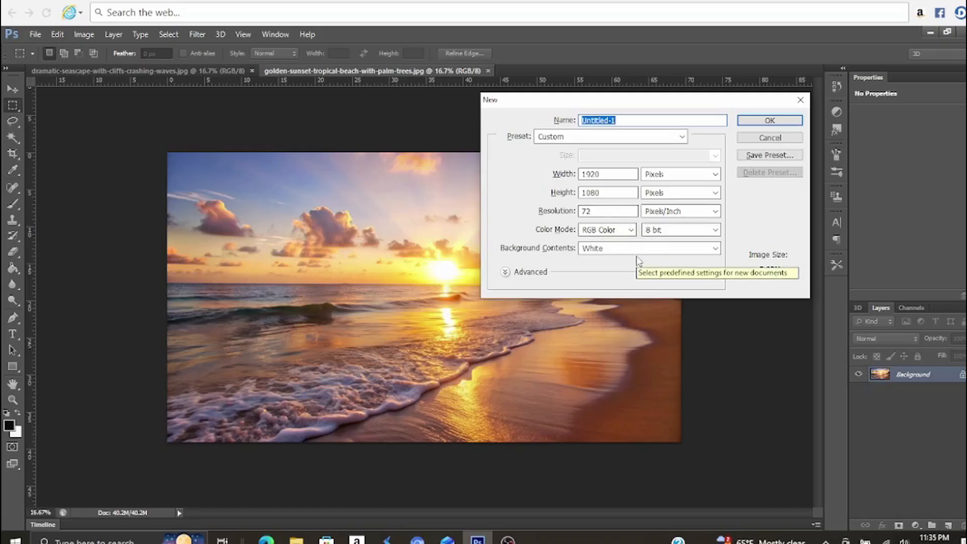
Create a new 1920 × 1080 pixel document at 72 pixels/inch in 8-bit RGB with a white background
click(769, 121)
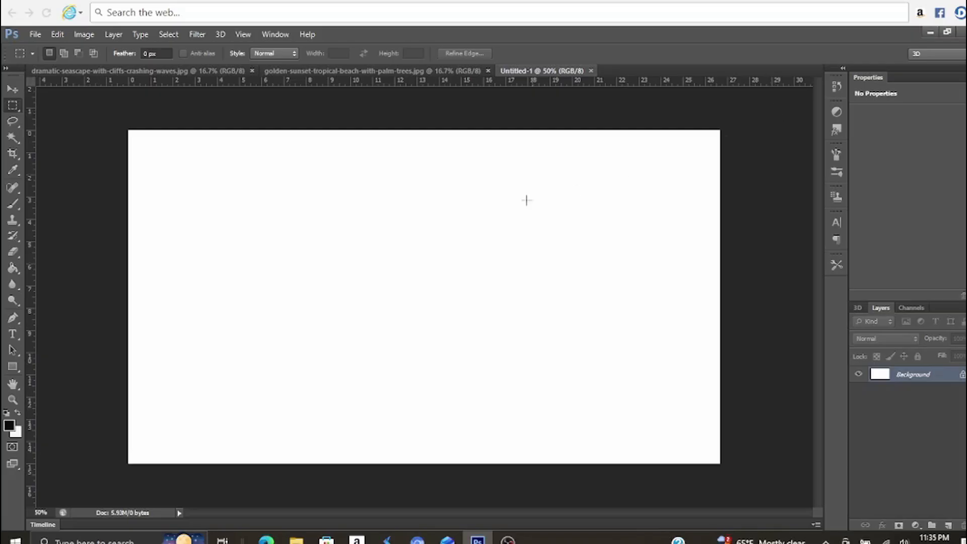
Set the foreground colour to 076b77 and accept fdf6f6 as the background colour
click(9, 426)
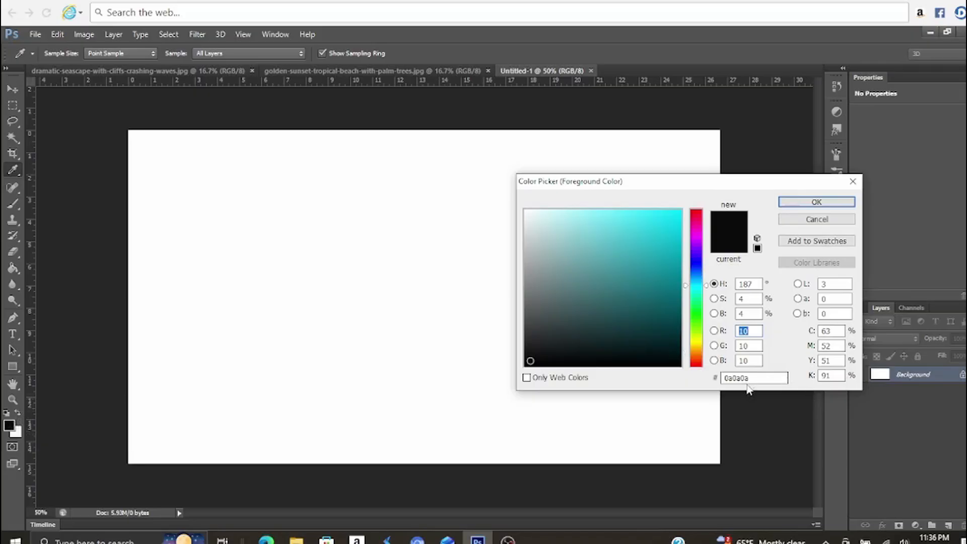
drag(751, 378, 723, 378)
text(07)
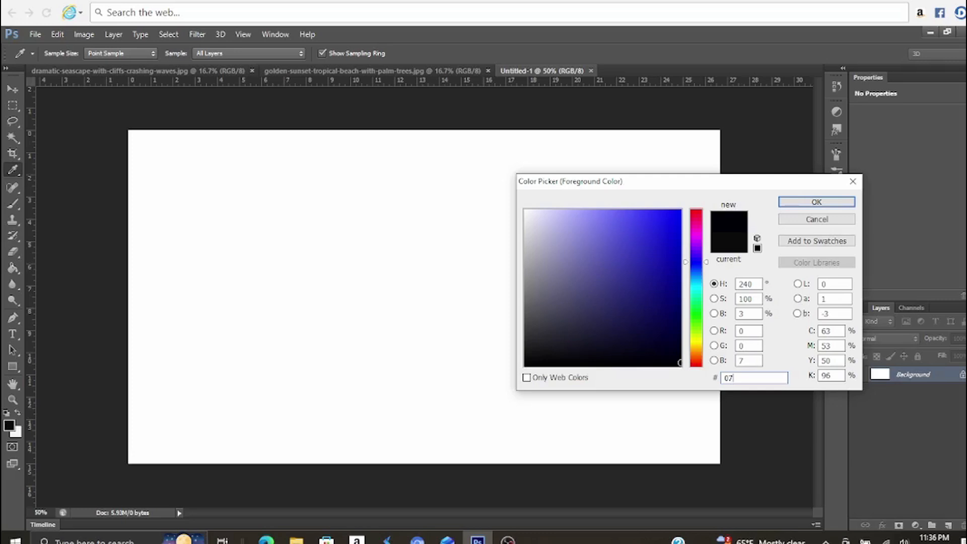
text(6b)
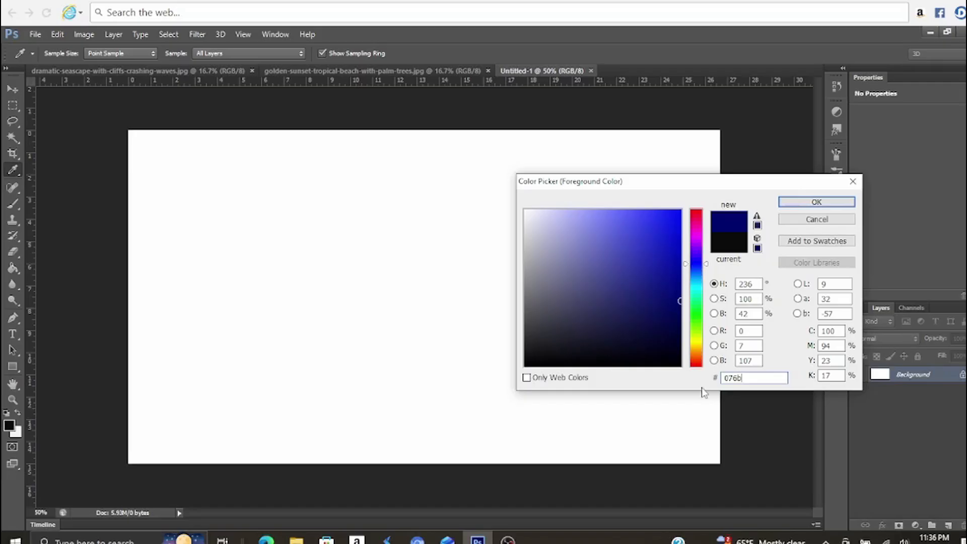
text(77)
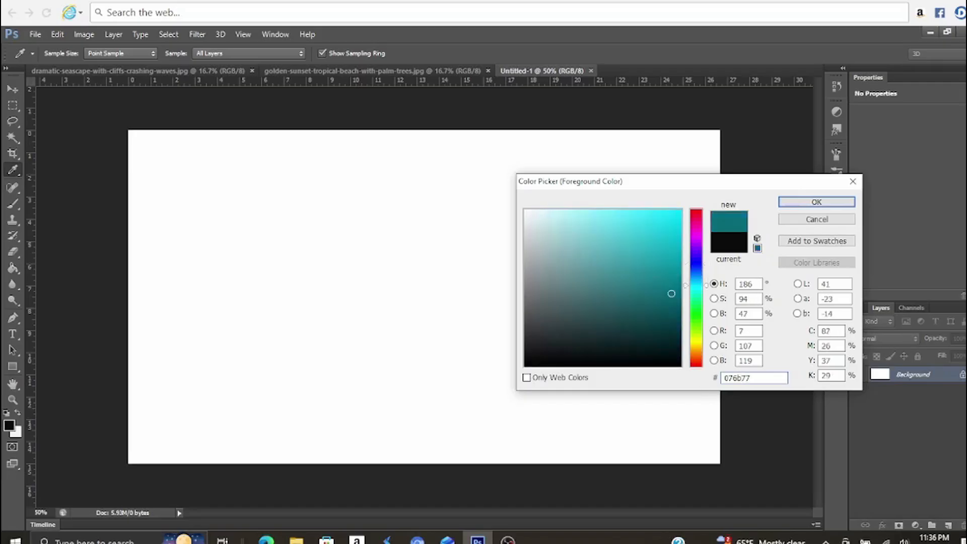
click(816, 202)
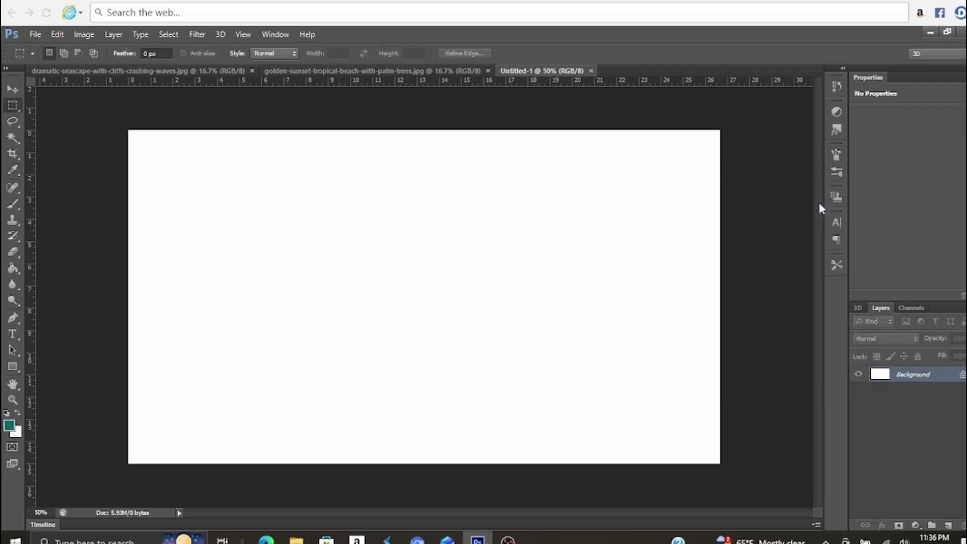
click(17, 432)
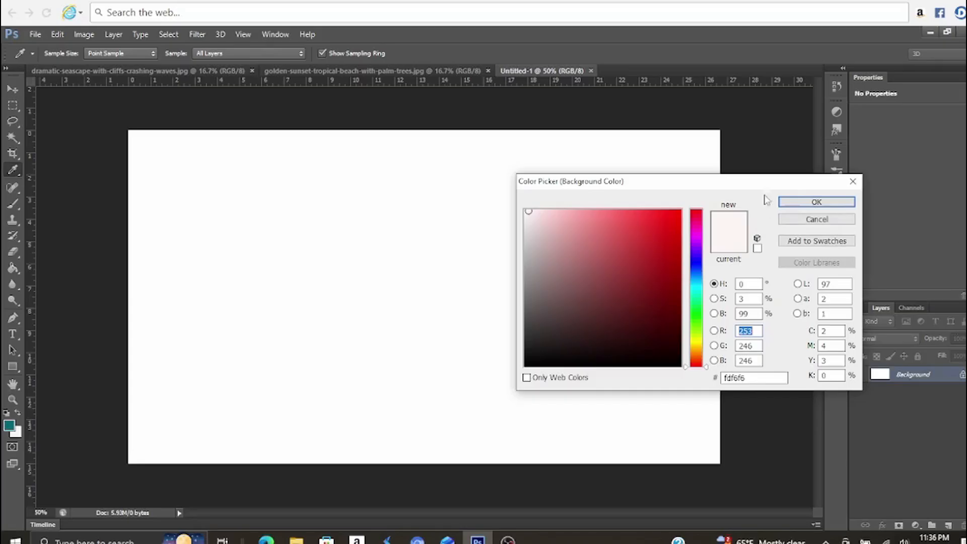
click(800, 202)
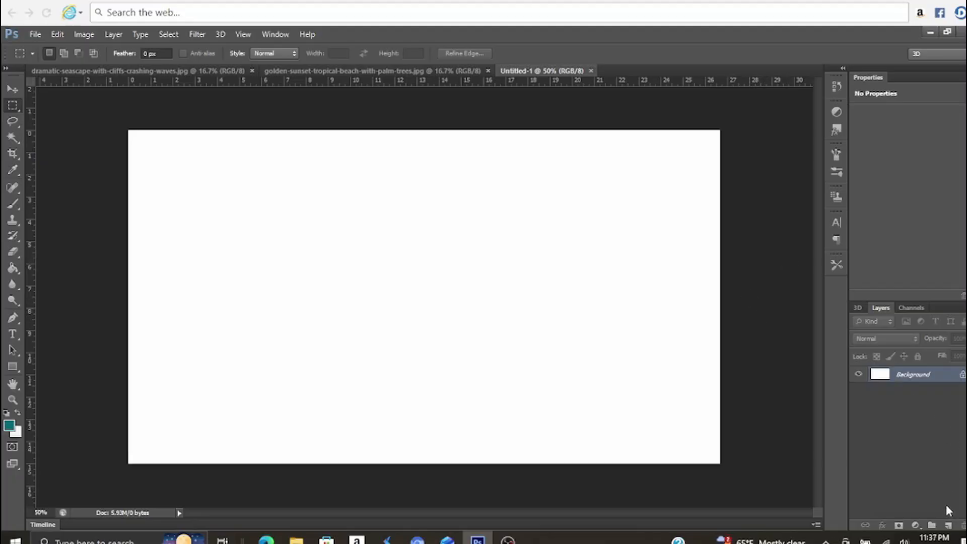
Add a gradient fill layer above the Background using the Foreground to Background gradient
click(913, 528)
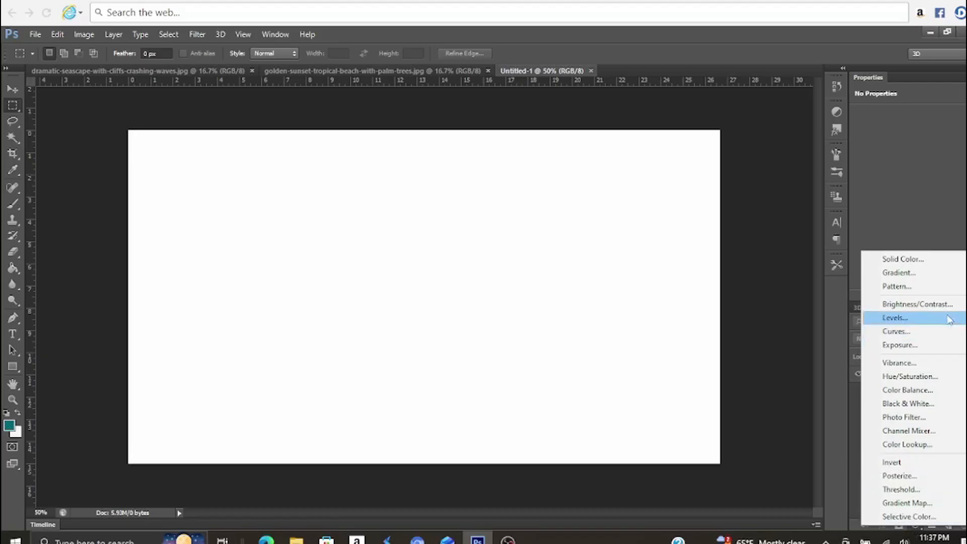
click(899, 273)
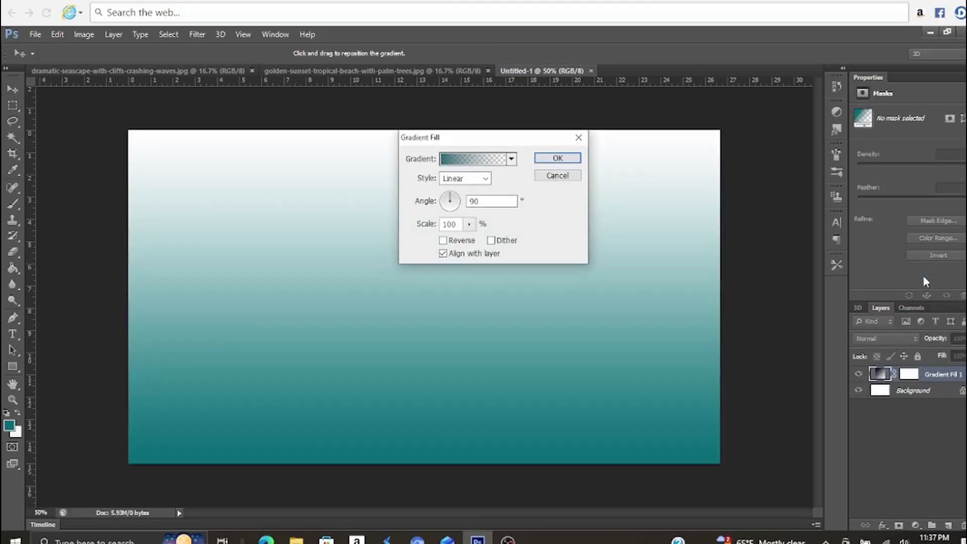
click(511, 158)
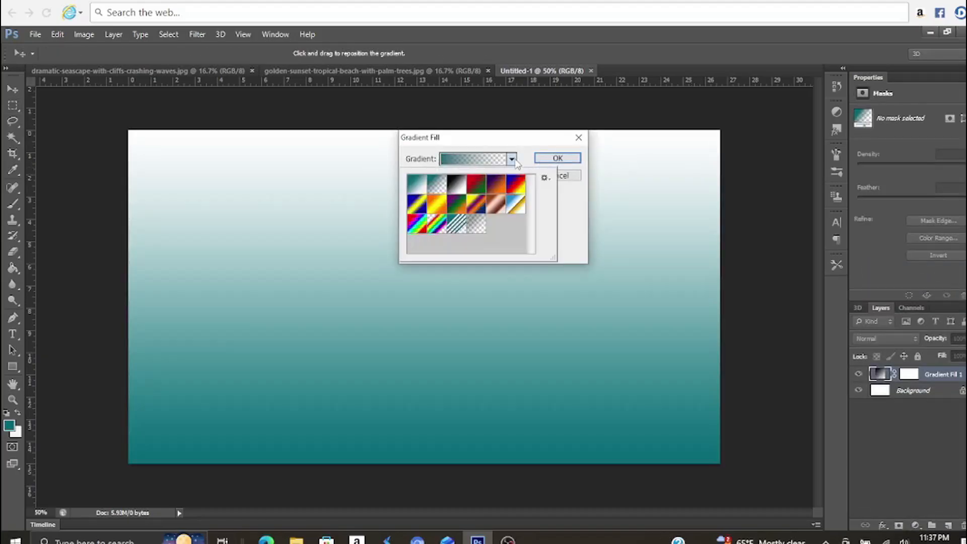
click(423, 190)
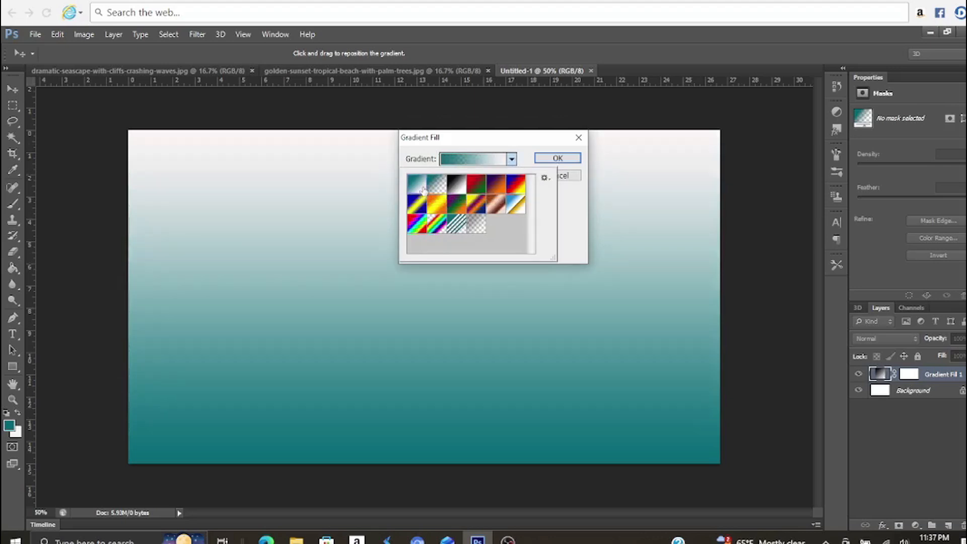
click(519, 148)
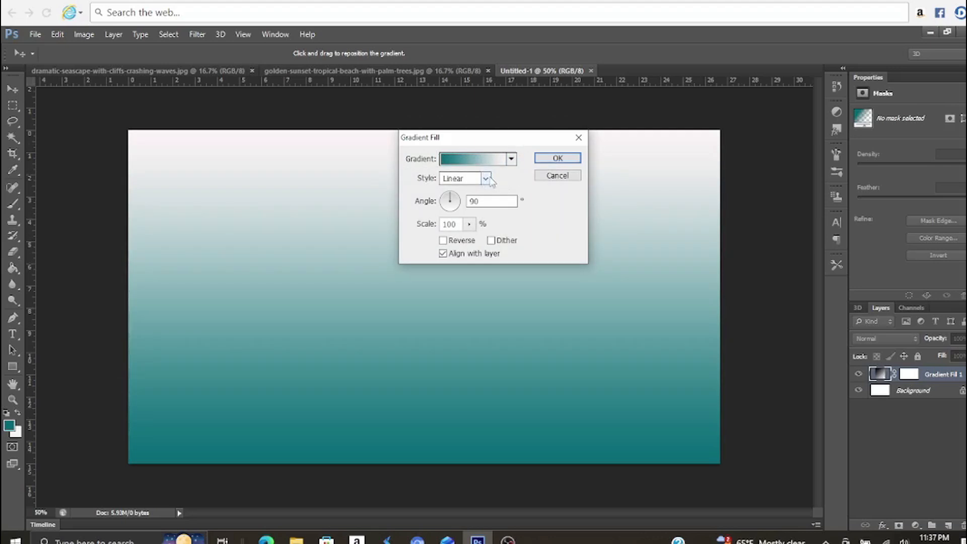
Make the gradient fill Radial with a scale of 750%, reverse it and apply the settings
click(485, 179)
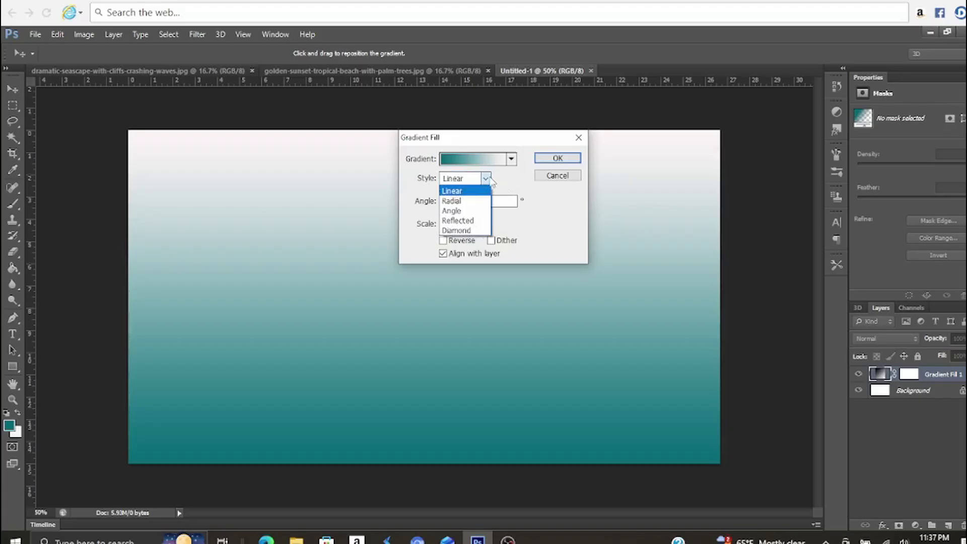
click(462, 201)
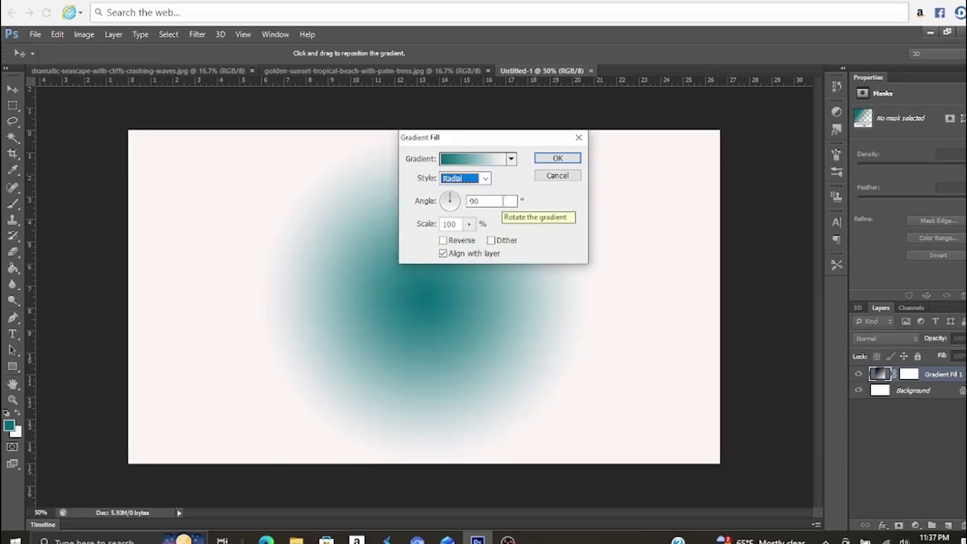
double_click(459, 224)
text(7)
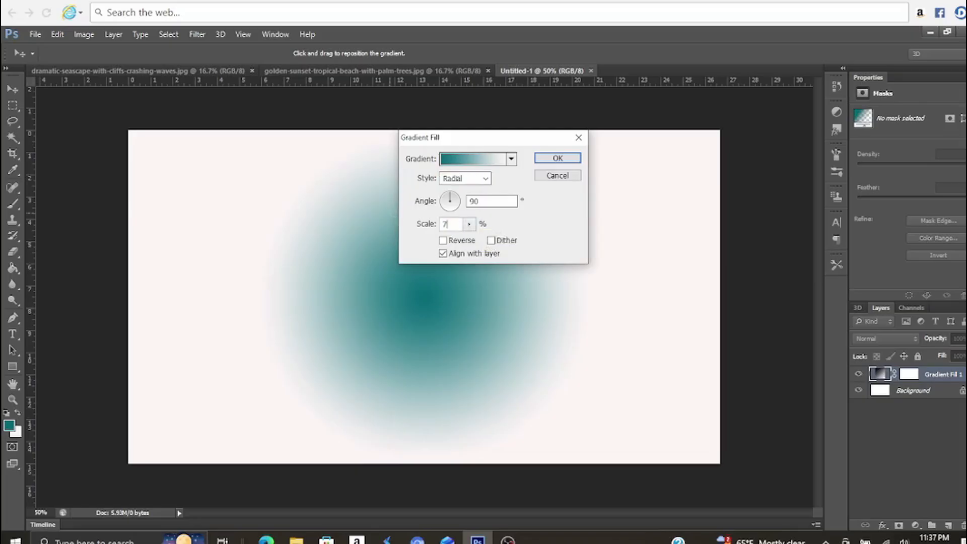
text(50)
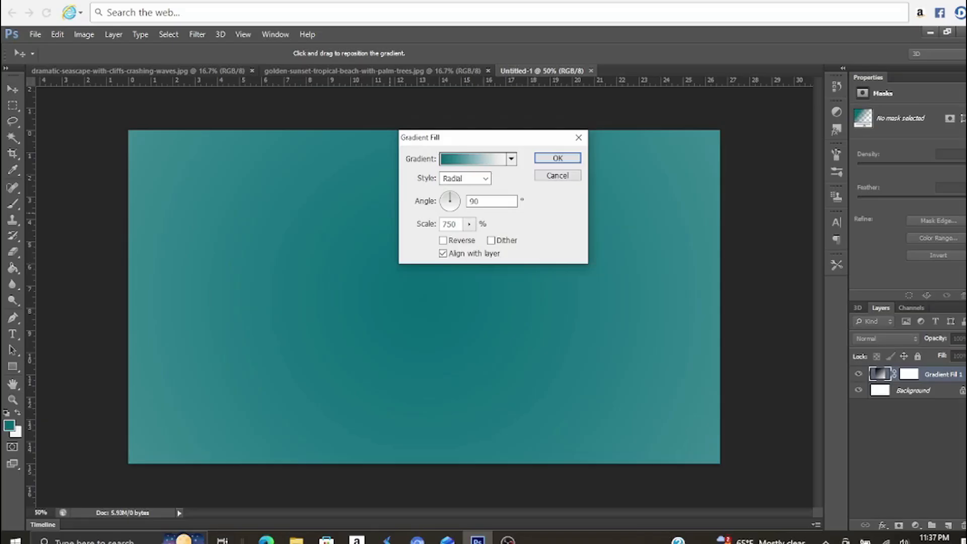
click(445, 241)
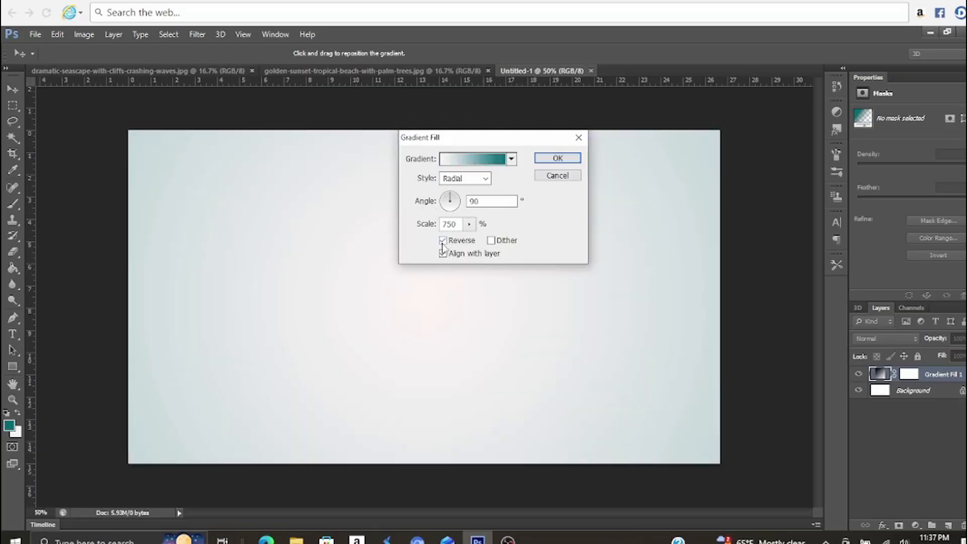
click(572, 159)
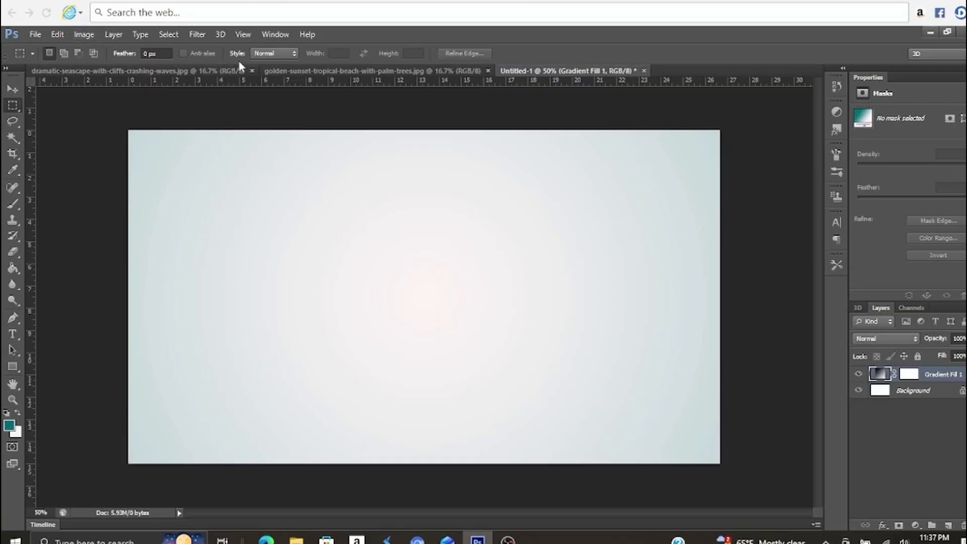
Try to add a new horizontal guide with 50 entered as its position
click(246, 36)
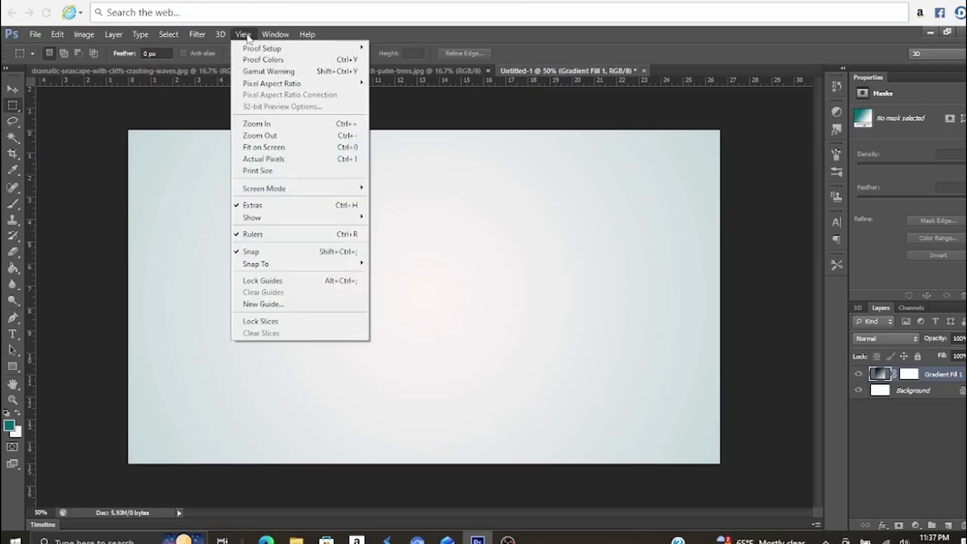
click(263, 304)
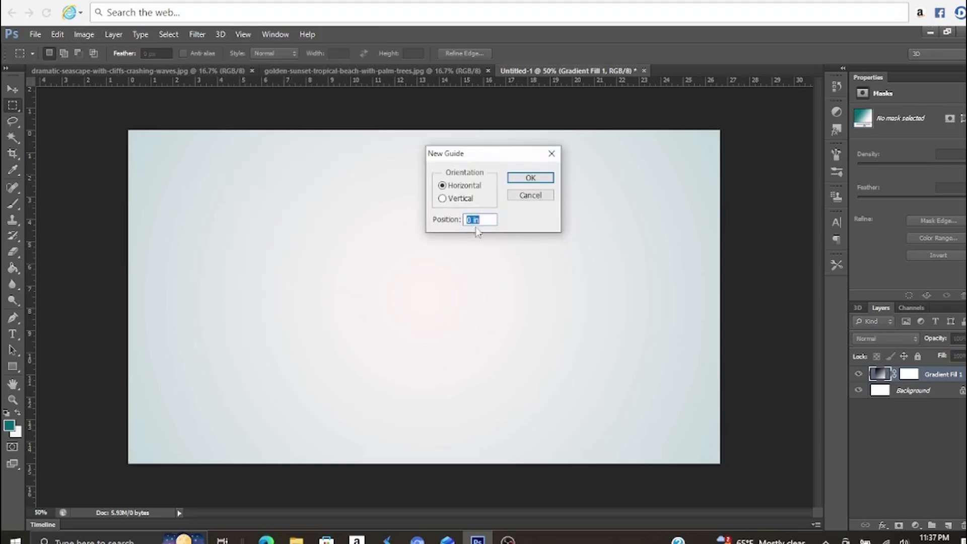
text(50)
click(531, 180)
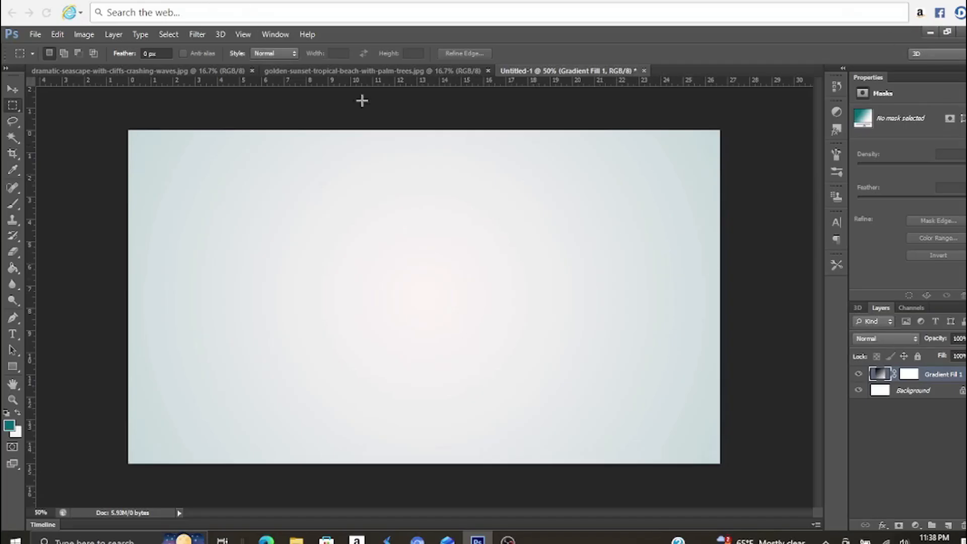
Place a horizontal guide across the canvas at mid-height, about 7.5 in from its upper edge
drag(439, 82, 414, 296)
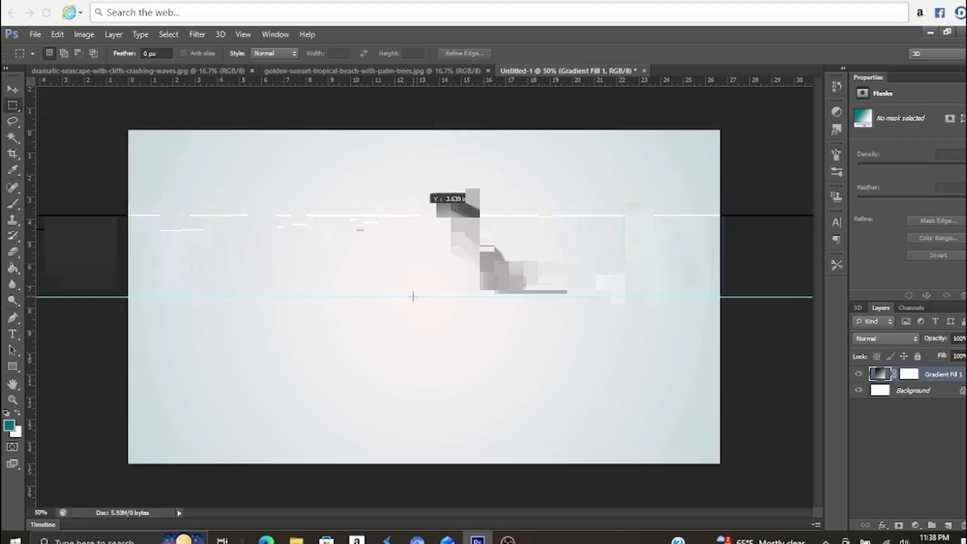
Set the Type tool's text colour to the near-black 040404
click(13, 334)
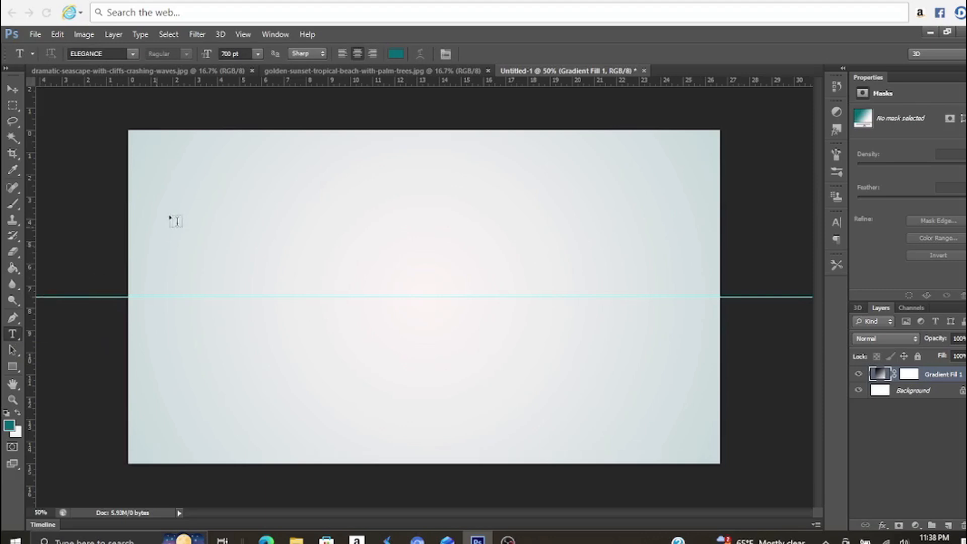
click(400, 54)
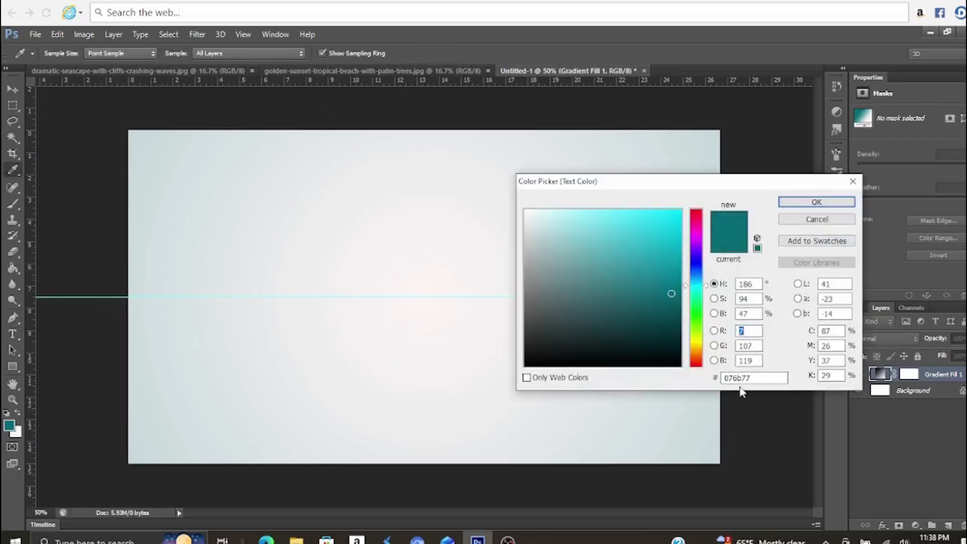
drag(757, 378, 715, 380)
click(526, 364)
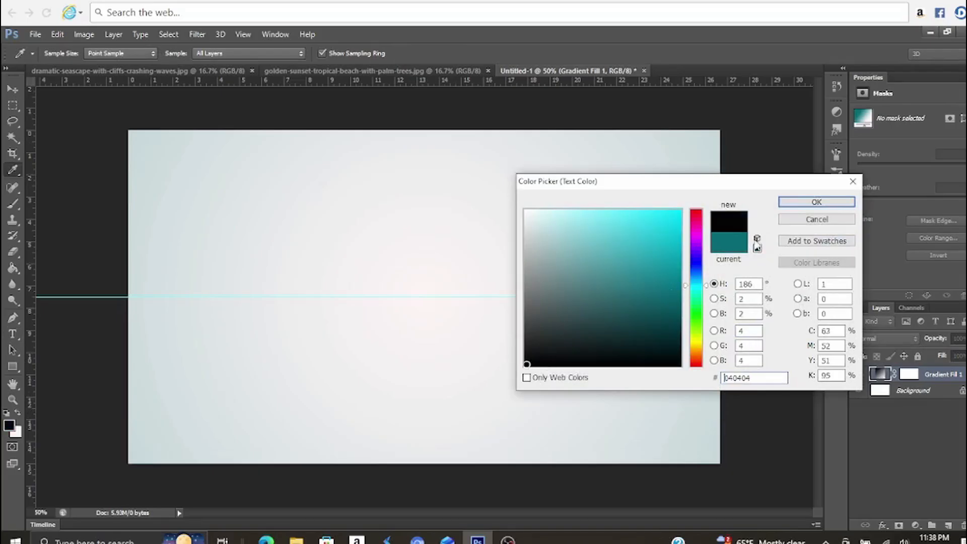
click(798, 204)
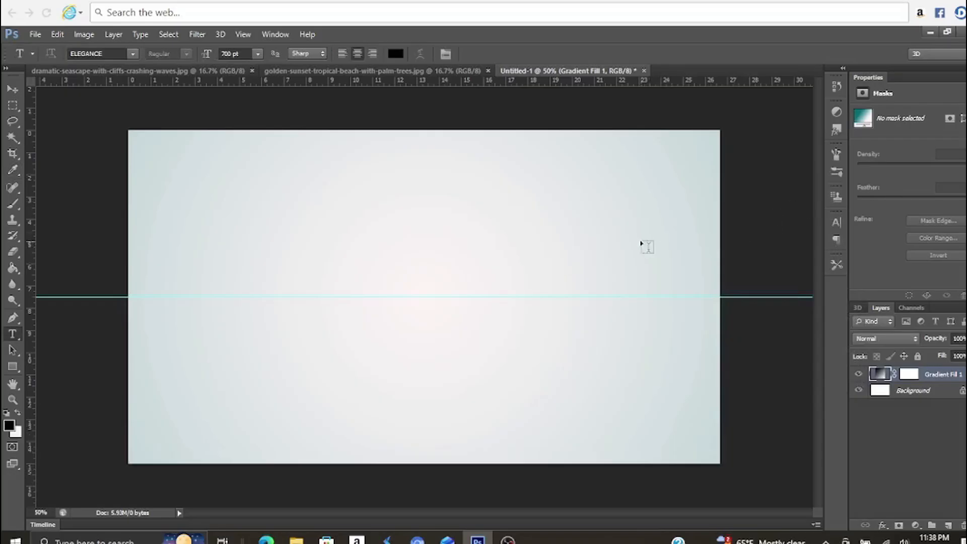
Add the text BEND in the canvas's upper right area just above the guide and commit it
click(601, 292)
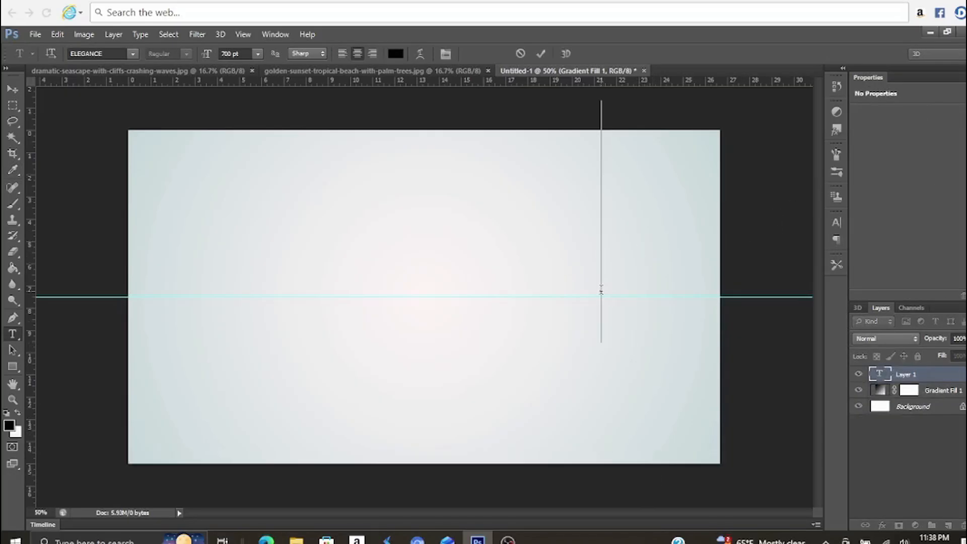
text(BEN)
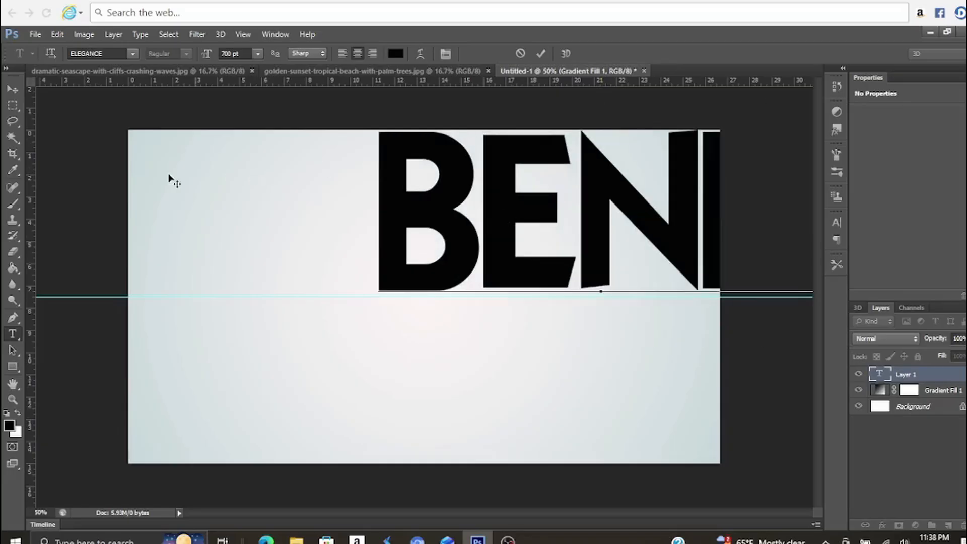
click(13, 89)
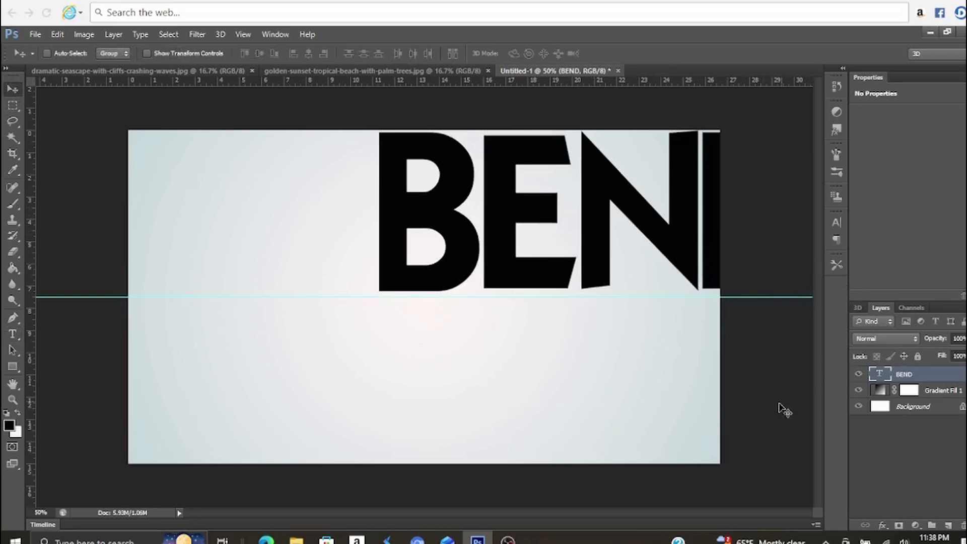
Move the BEND text to the middle of the canvas so the guide runs through the centre of the letters
drag(672, 221, 489, 303)
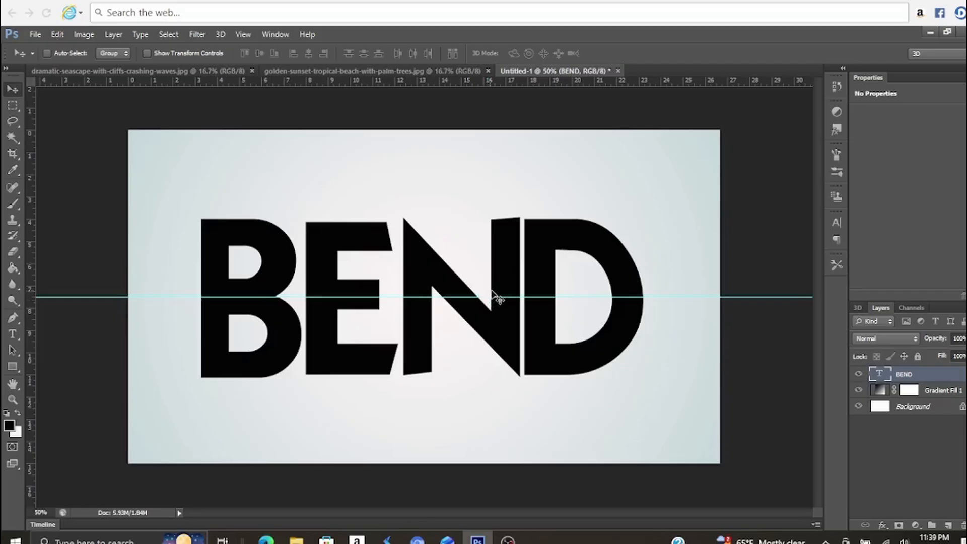
drag(501, 257, 501, 259)
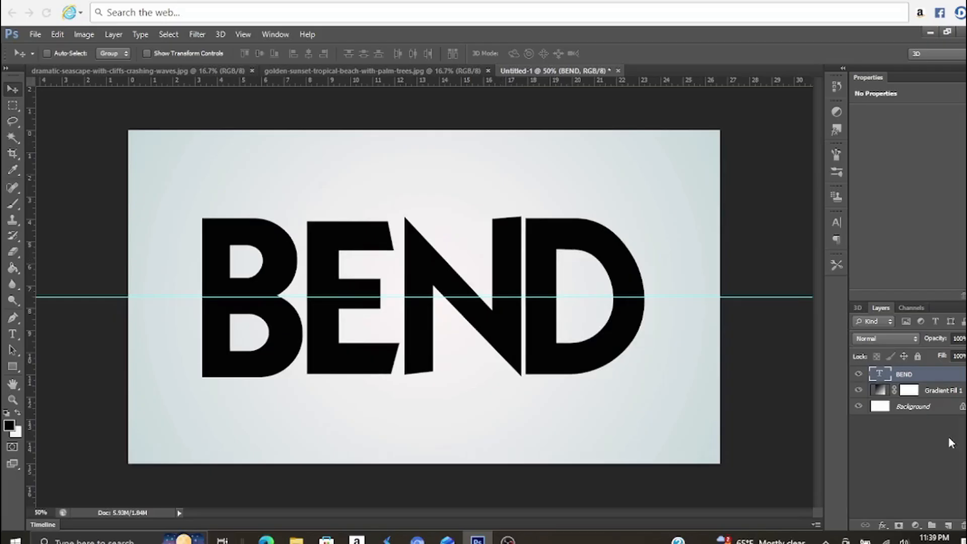
mouse_move(512, 337)
mouse_down()
mouse_move(501, 353)
mouse_move(521, 336)
mouse_up()
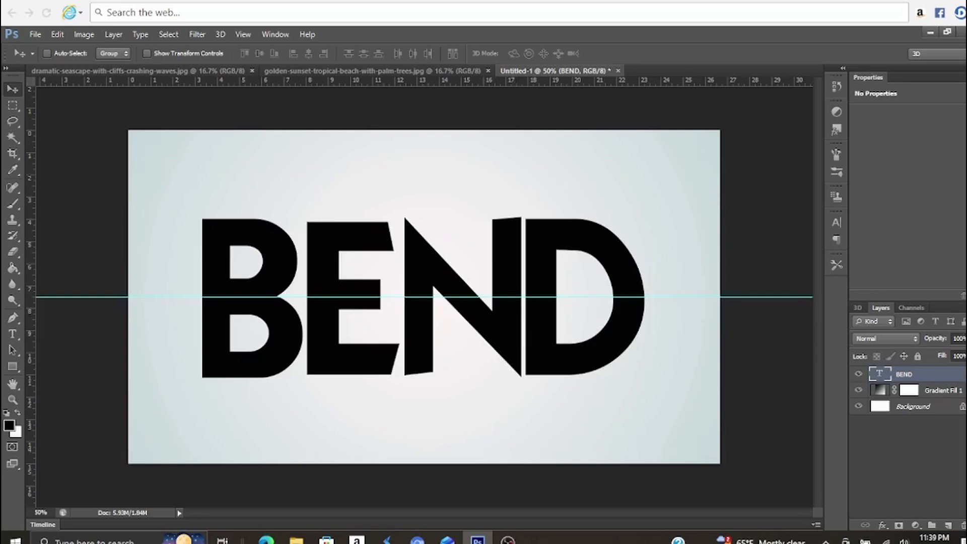
Rasterize the BEND text layer
right_click(921, 377)
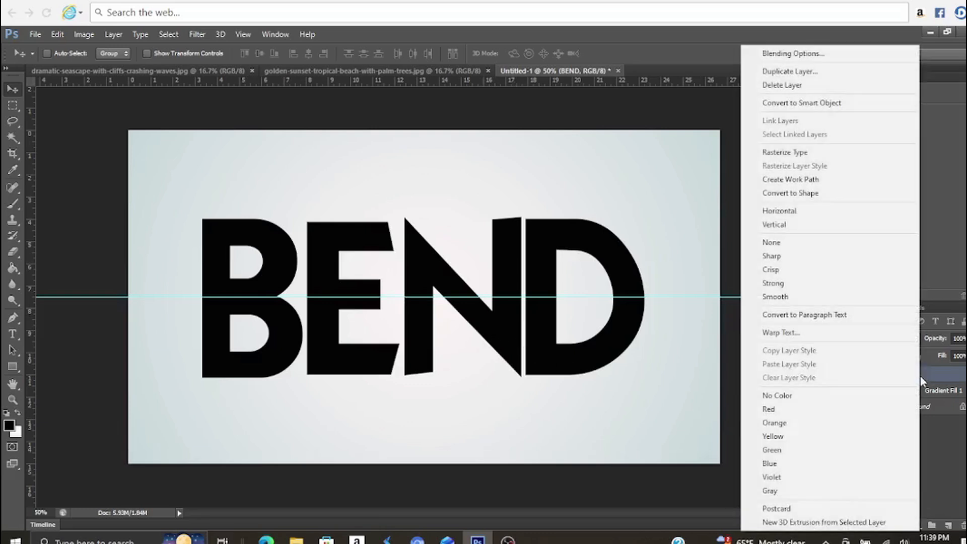
click(795, 153)
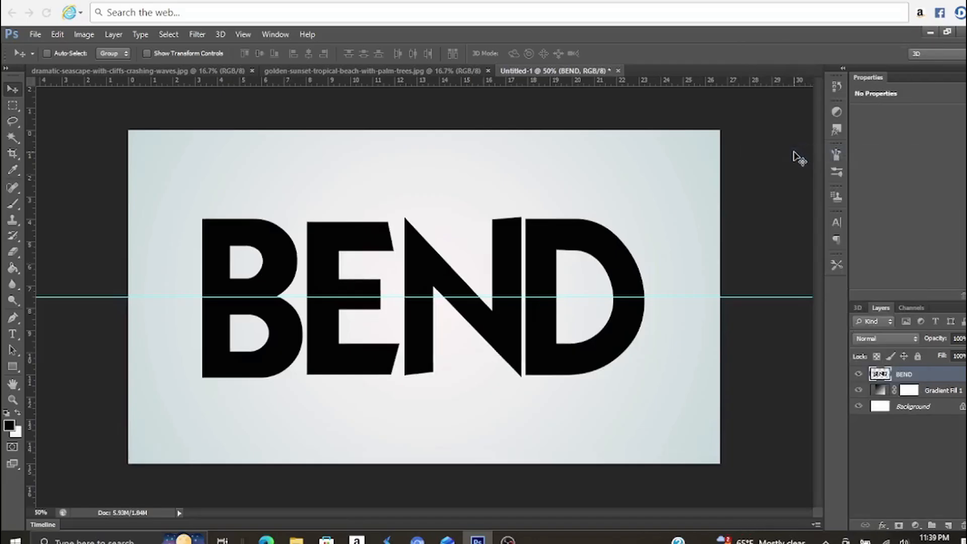
Cut the half of the BEND lettering below the guide onto its own layer, selecting the canvas area from the guide downward
click(15, 105)
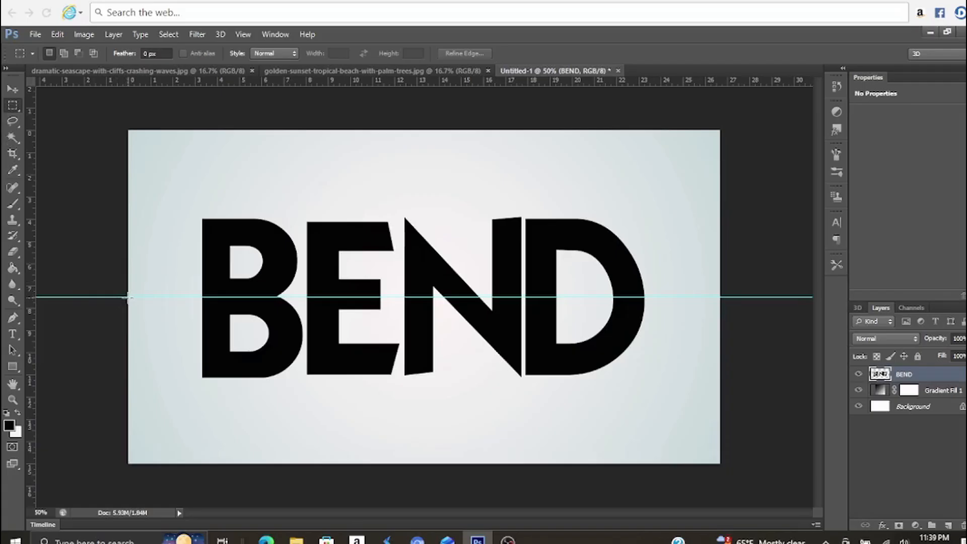
drag(127, 296, 720, 466)
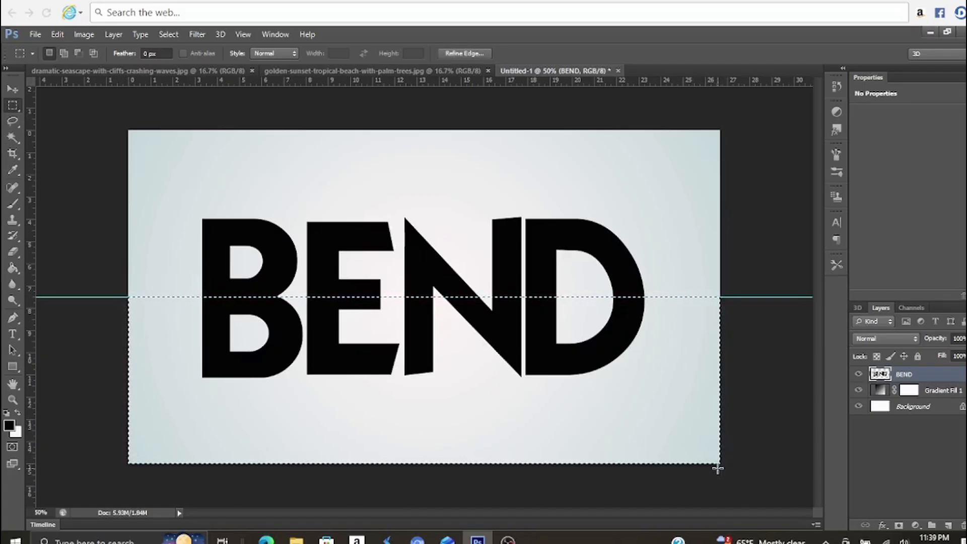
right_click(576, 397)
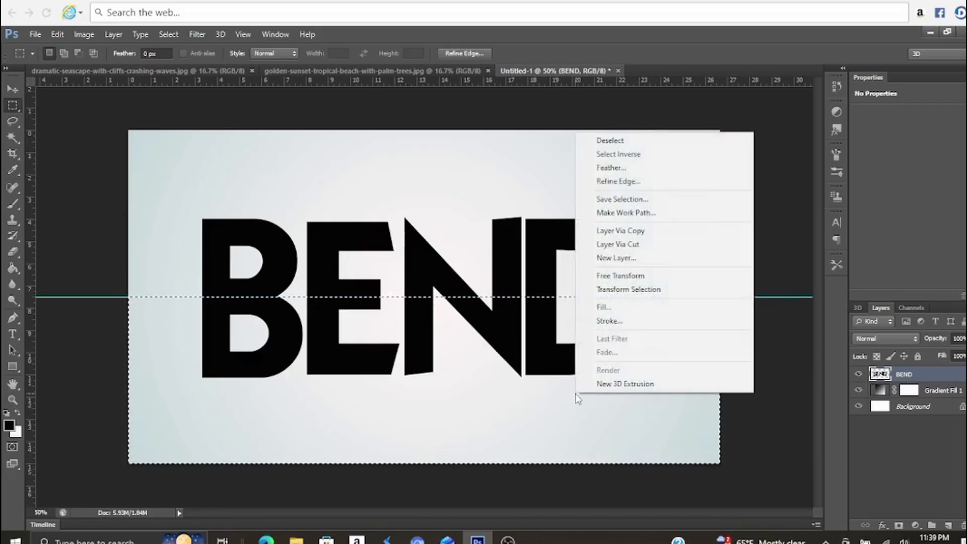
click(627, 246)
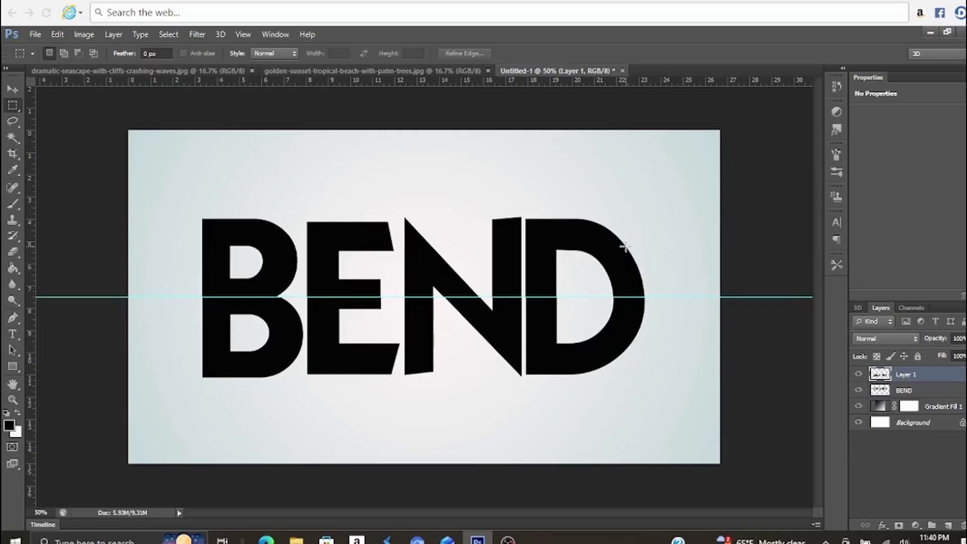
Rename the newly cut layer holding the lower half of the letters as Bottom
double_click(936, 379)
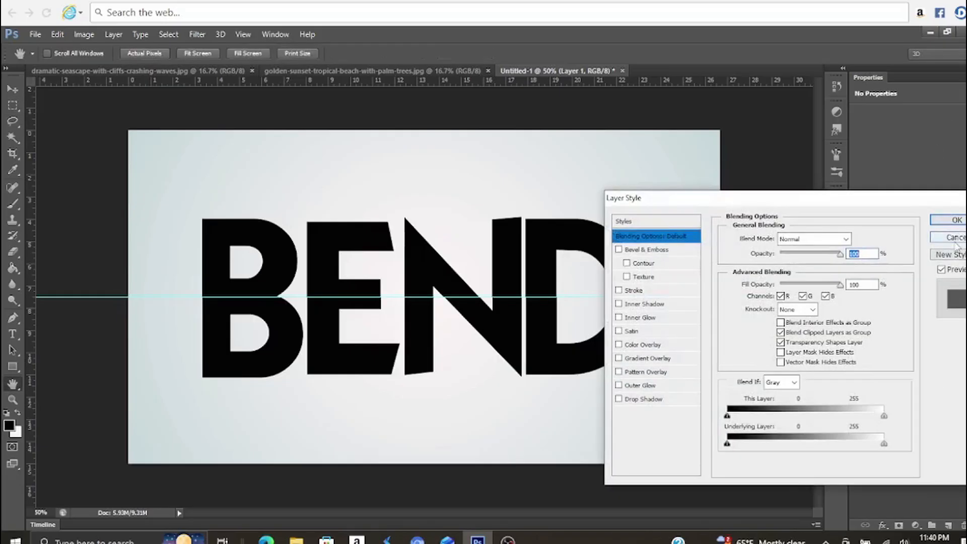
click(949, 220)
double_click(917, 378)
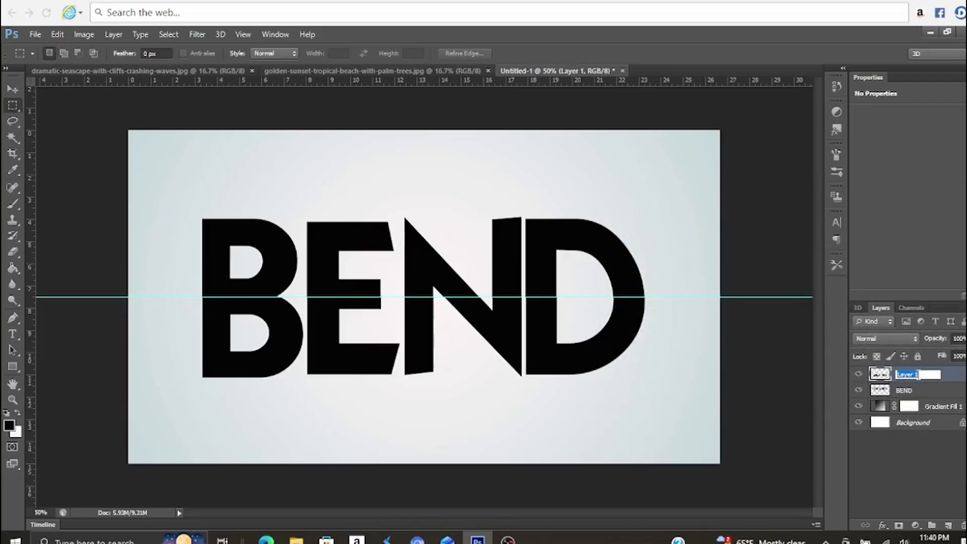
text(Bottom)
key(Return)
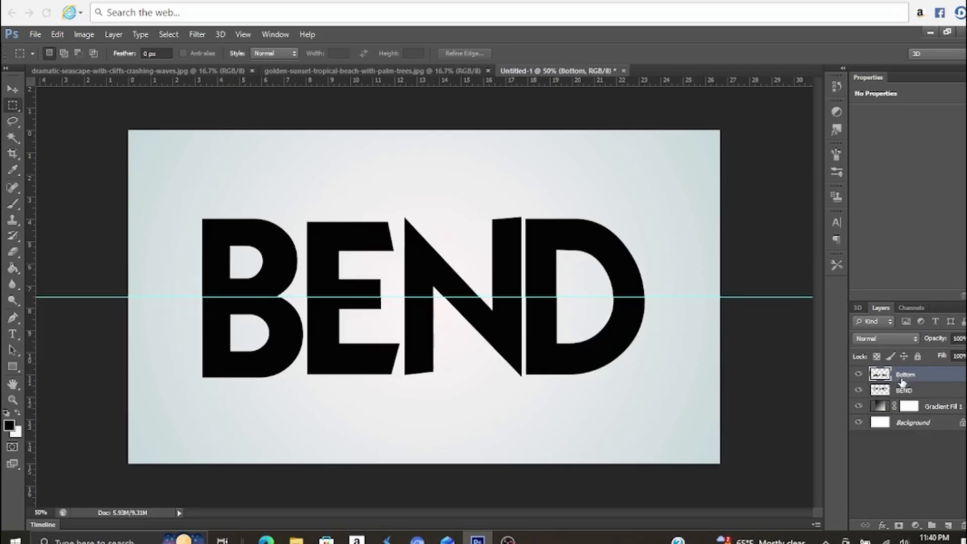
Rename the BEND layer, which holds the upper half of the letters, as Top
click(915, 393)
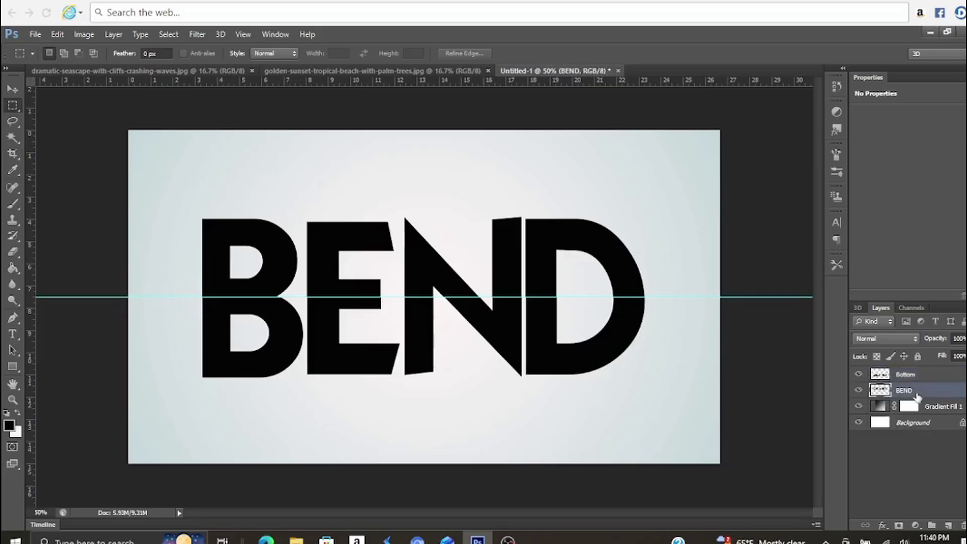
double_click(917, 397)
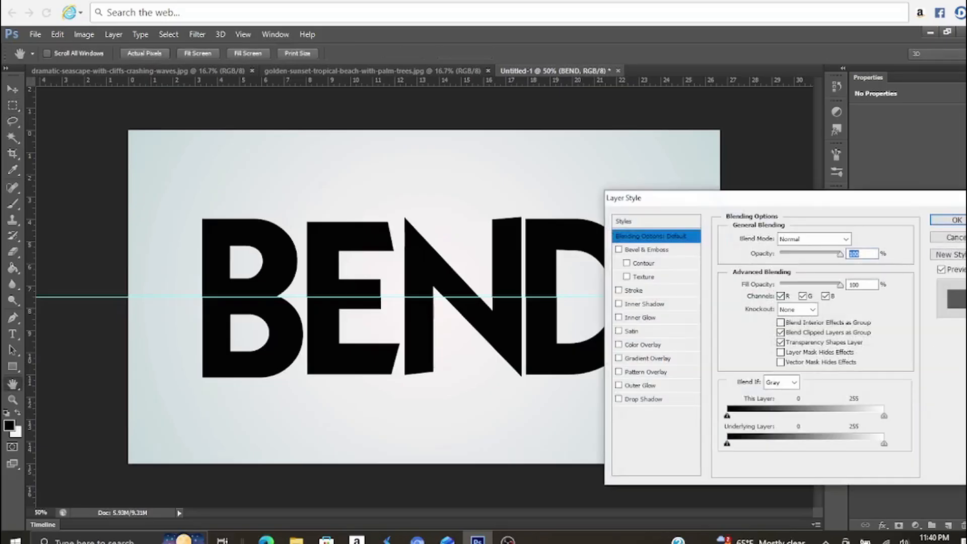
click(954, 237)
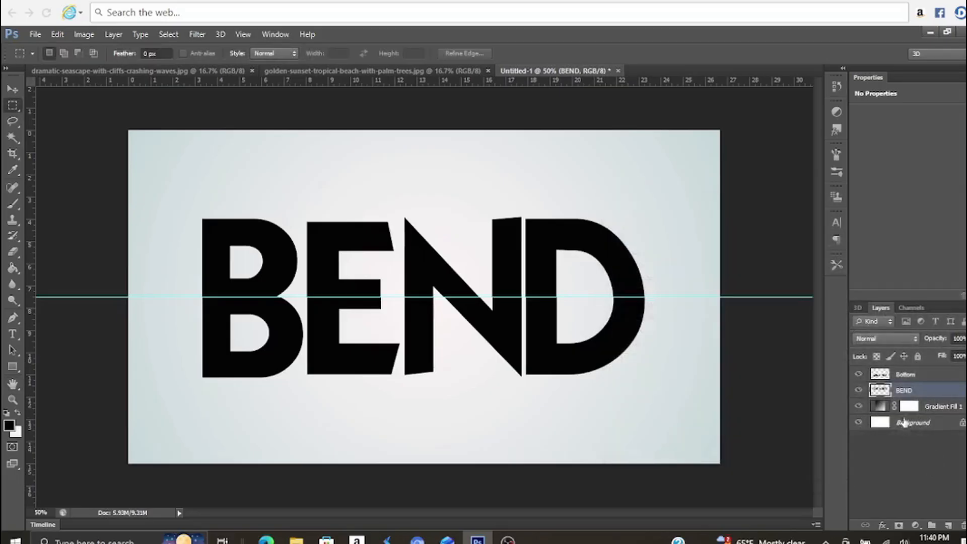
double_click(905, 390)
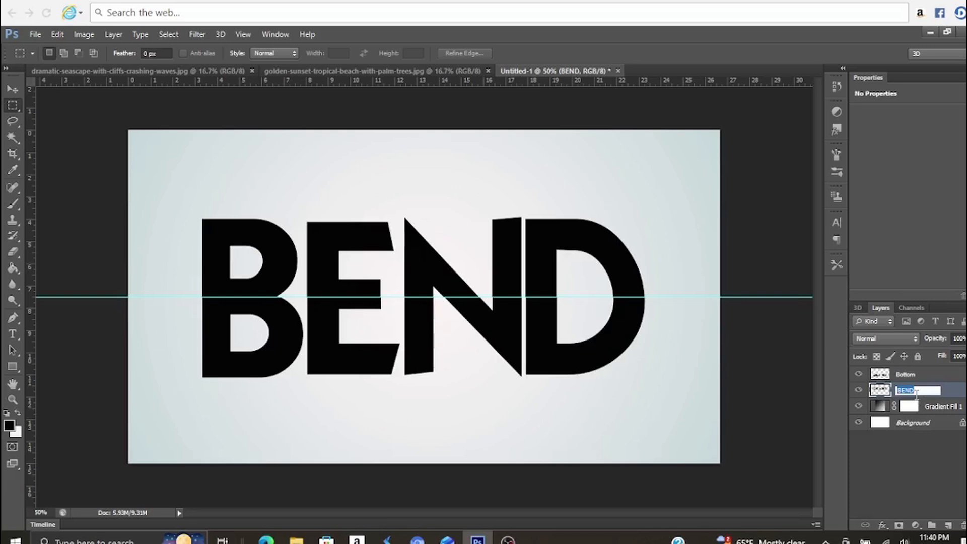
text(Top)
key(Return)
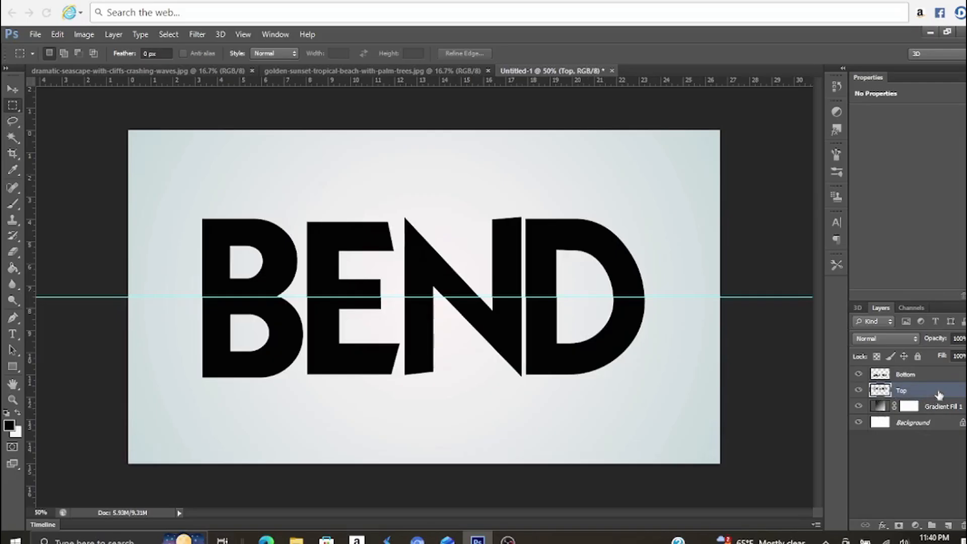
Apply a Perspective transform to the Top layer, pulling its upper corners inward to an angle of about 30°
click(58, 35)
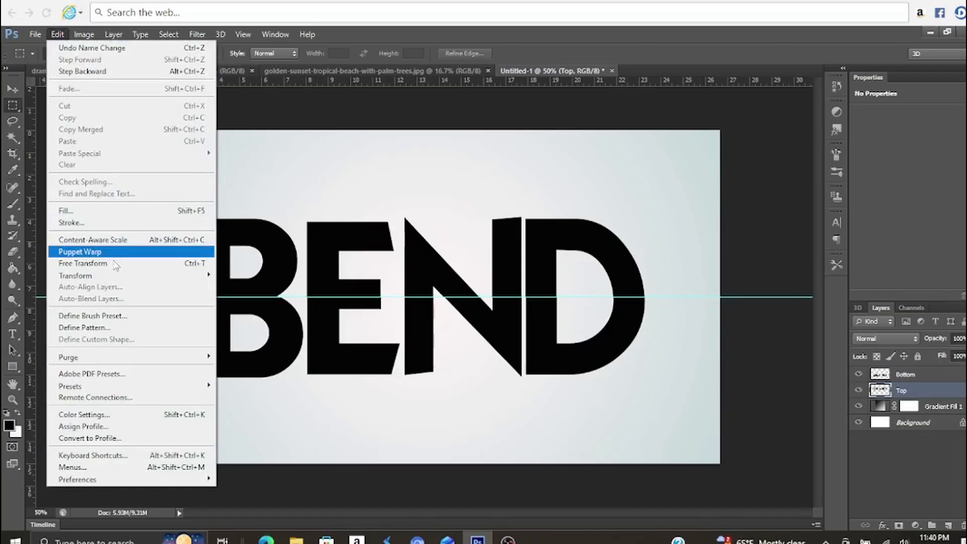
mouse_move(188, 280)
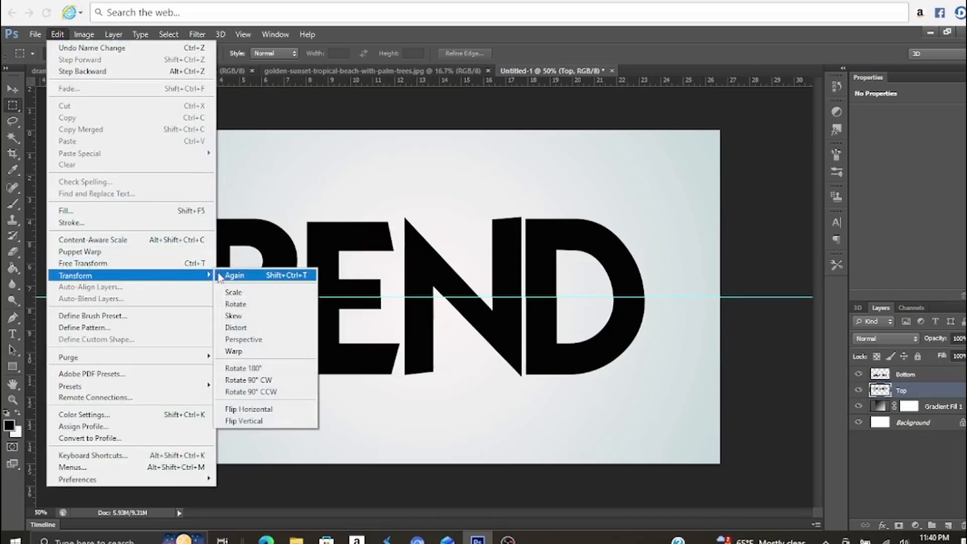
click(249, 339)
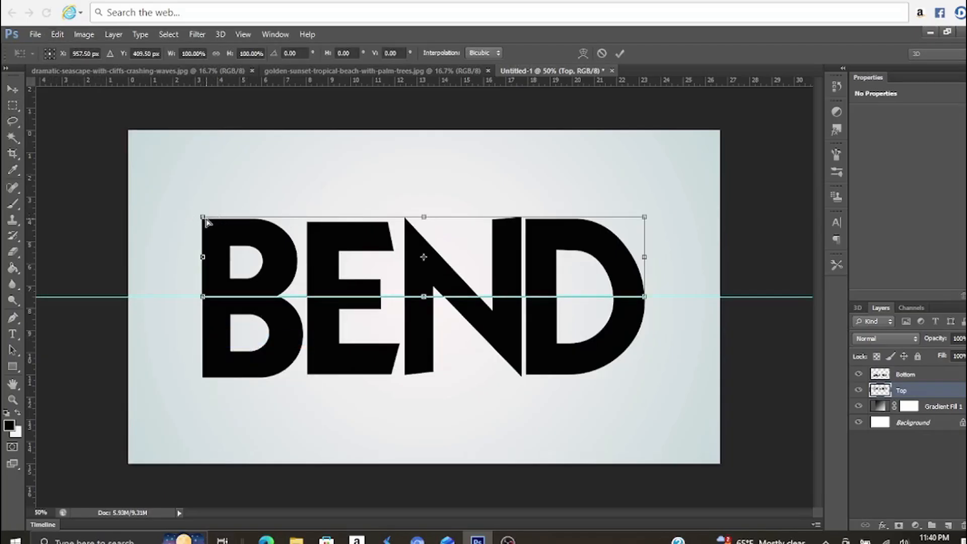
drag(203, 217, 253, 233)
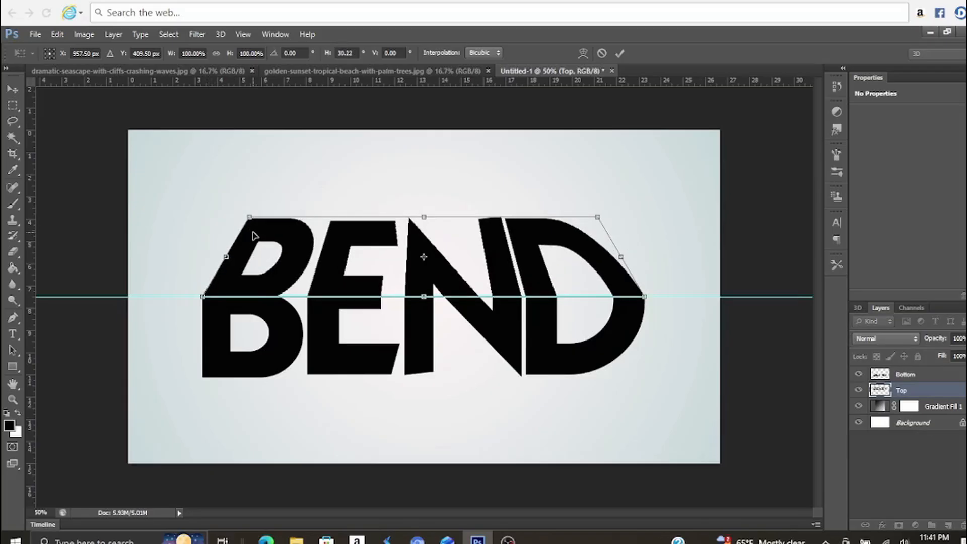
Scale the Top layer's height down to about 78%, keeping its lower edge on the guide, and commit the transform
right_click(317, 260)
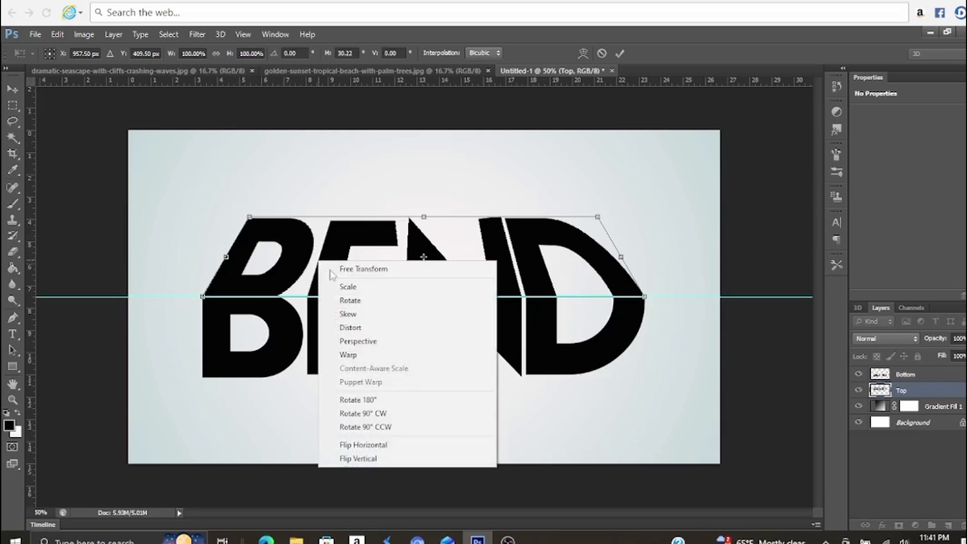
click(347, 291)
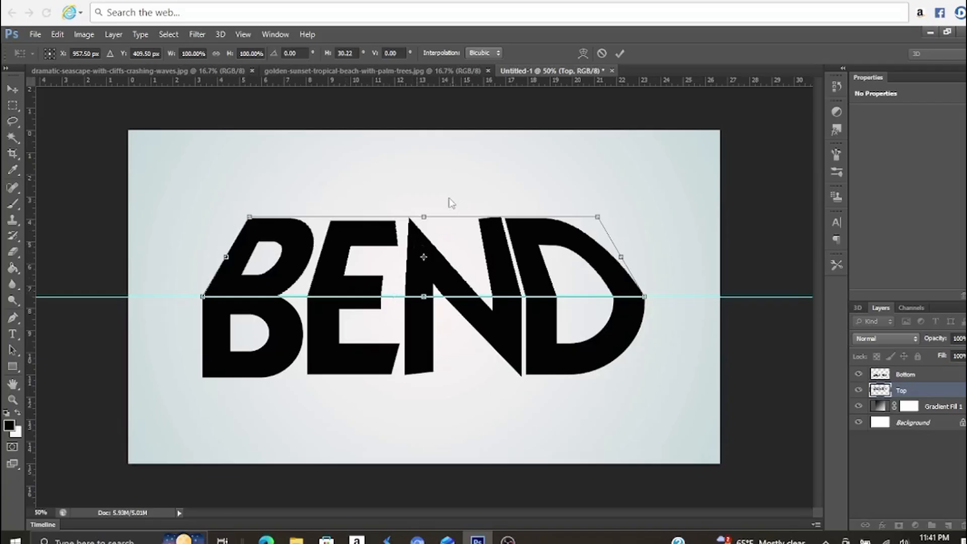
drag(424, 216, 423, 234)
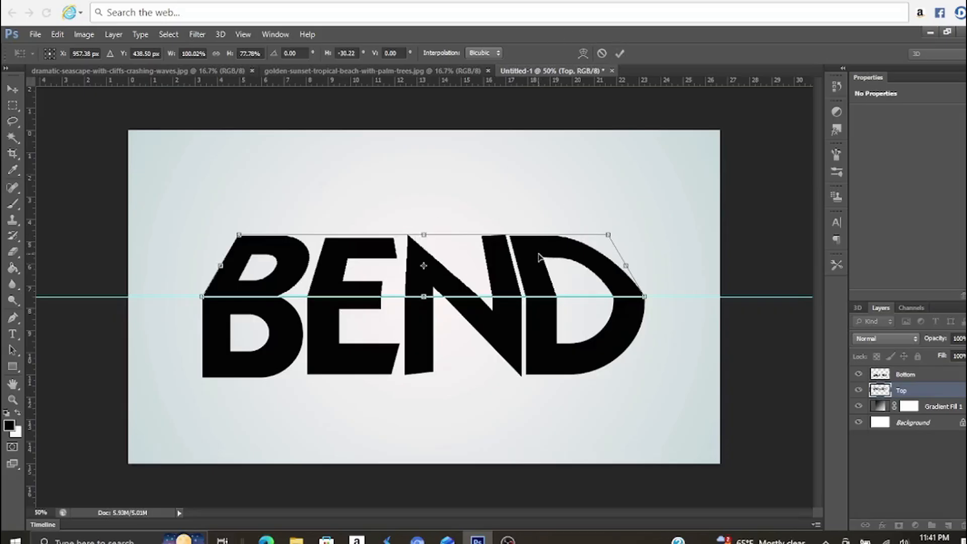
key(Return)
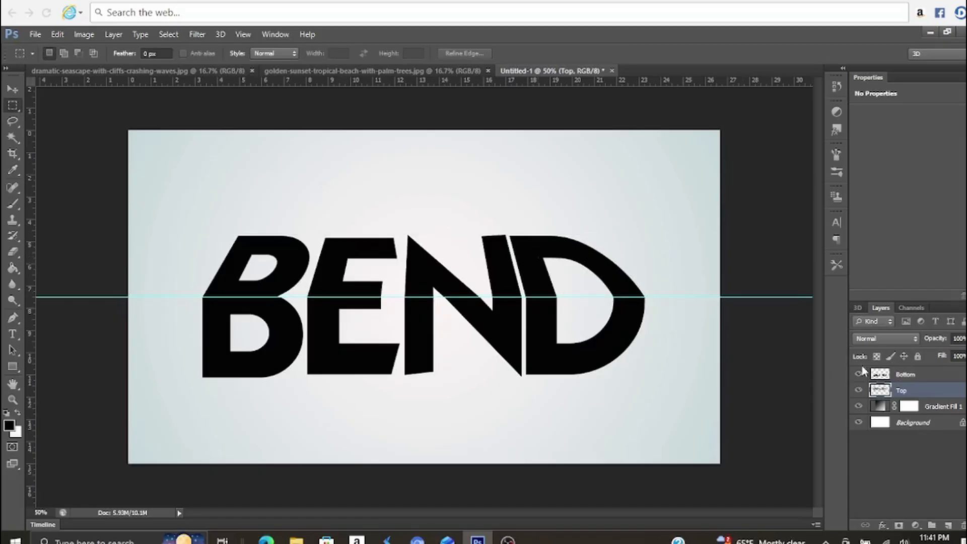
Apply a Perspective transform to the Bottom layer, pulling its lower corners inward to an angle of about 11°
click(914, 376)
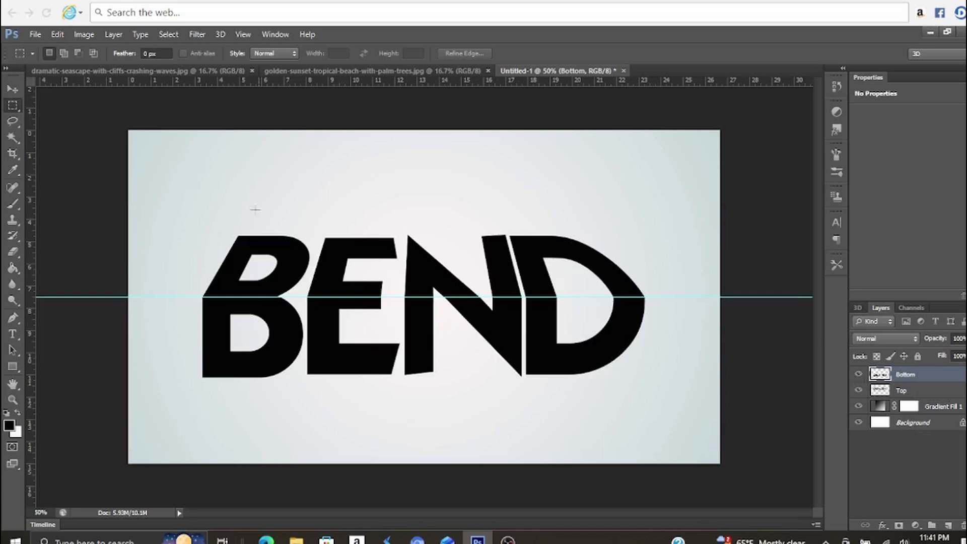
click(58, 35)
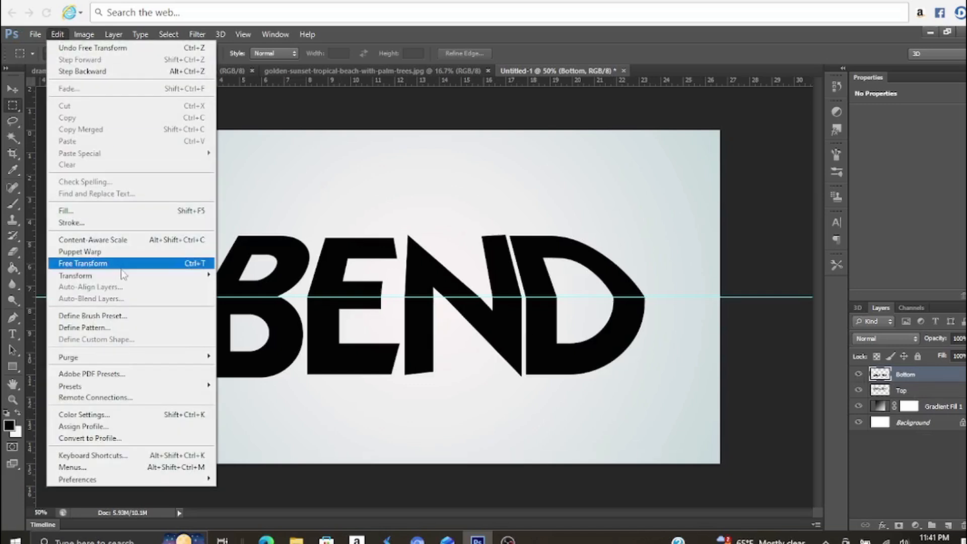
mouse_move(136, 278)
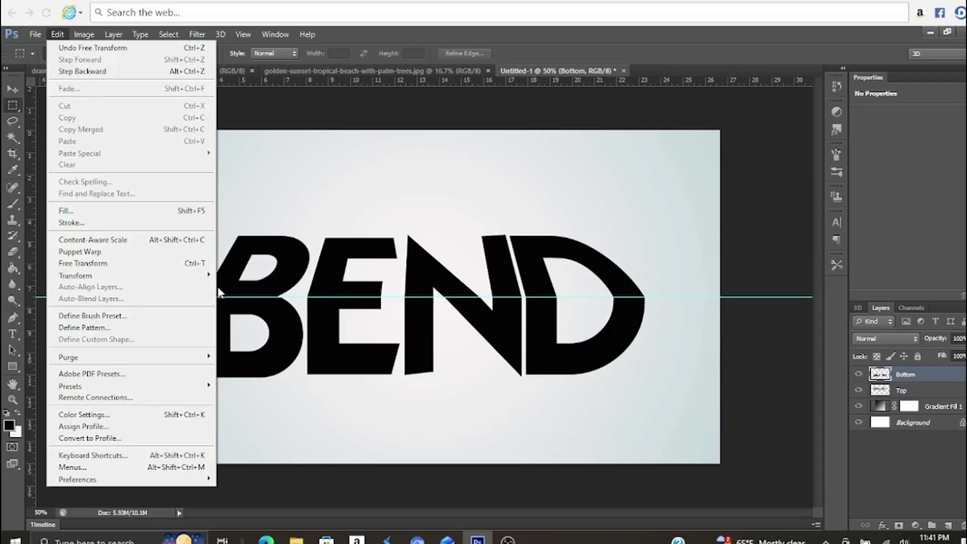
mouse_move(184, 277)
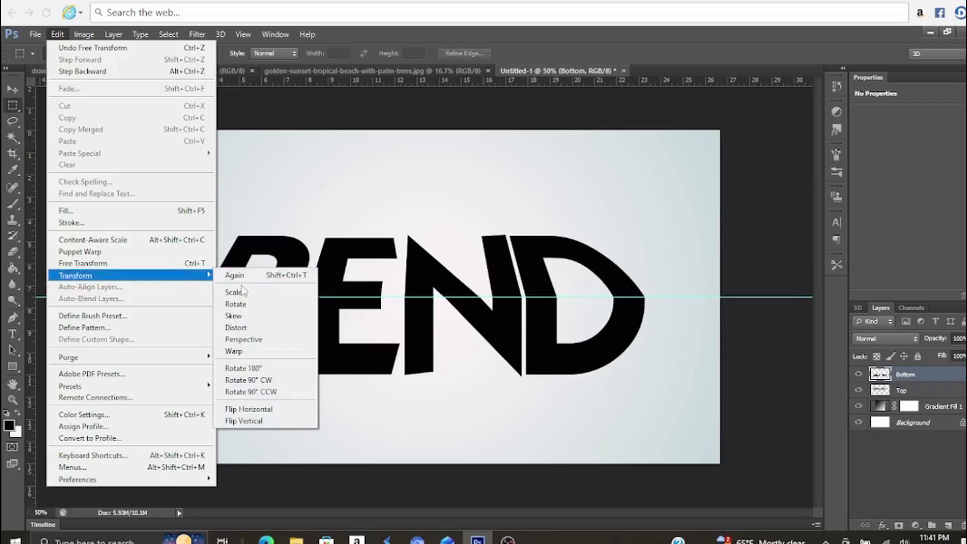
click(245, 340)
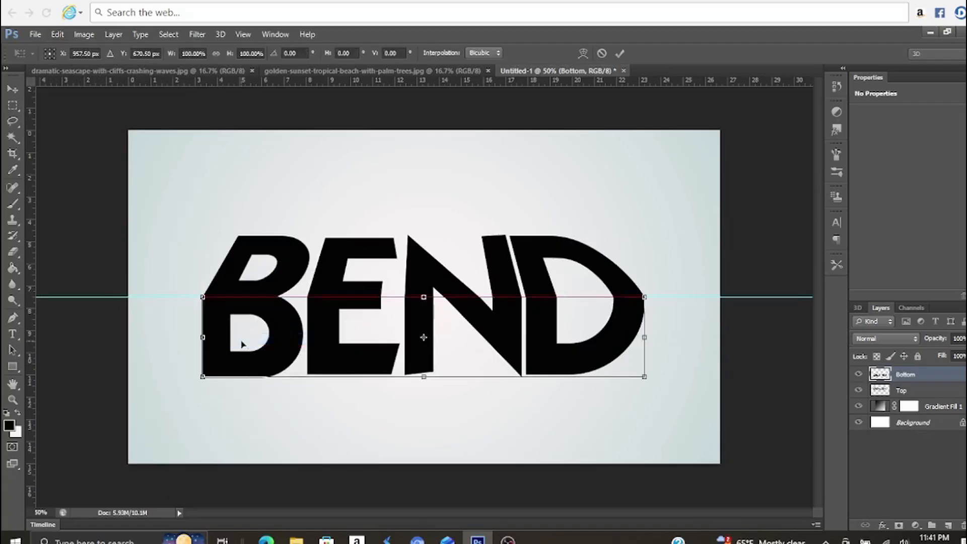
drag(204, 376, 220, 368)
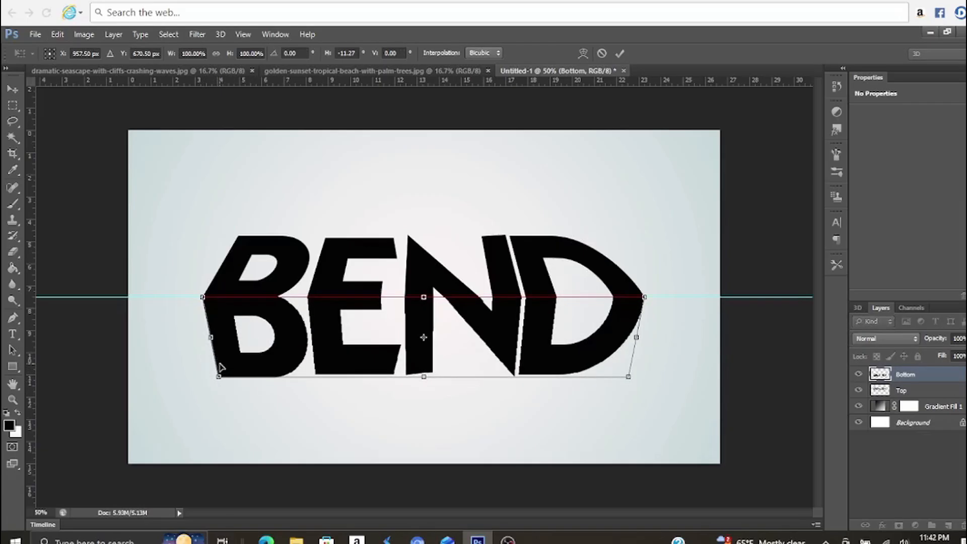
Scale the Bottom layer's height down to about 98%, keeping its upper edge on the guide, and commit the transform
right_click(257, 352)
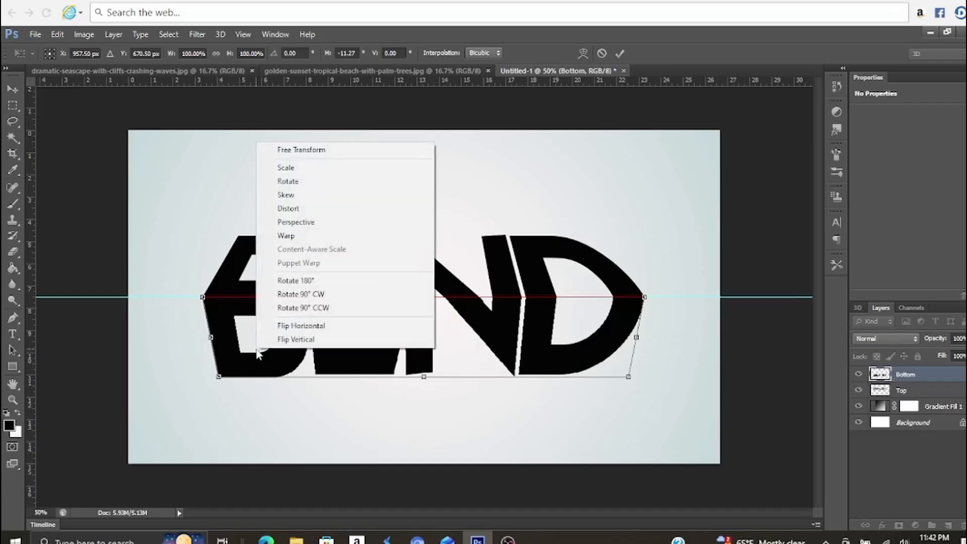
click(303, 169)
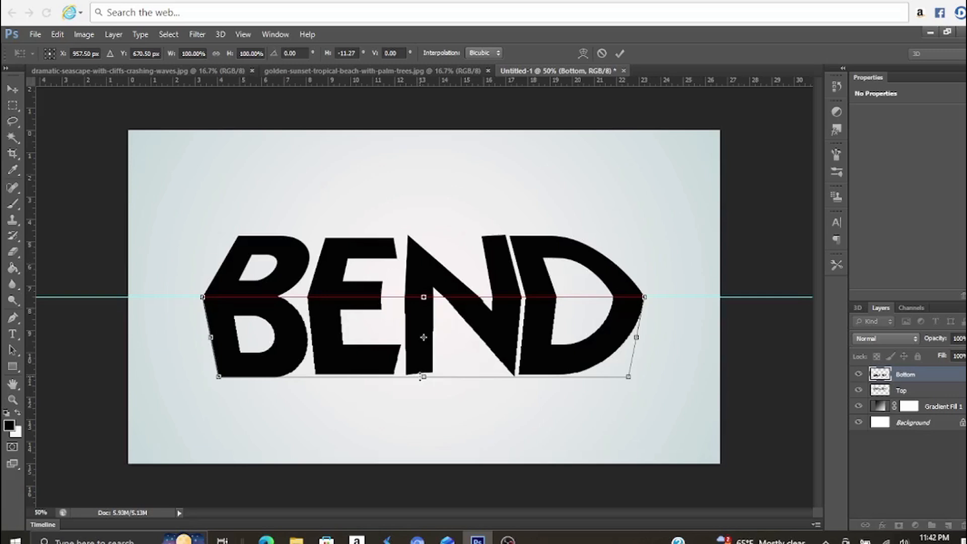
drag(422, 377, 423, 373)
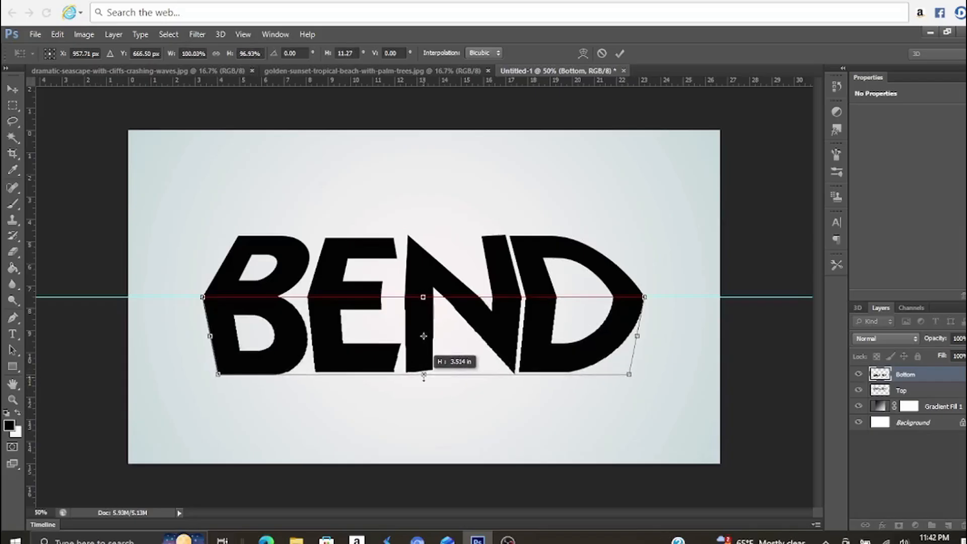
drag(424, 378, 423, 379)
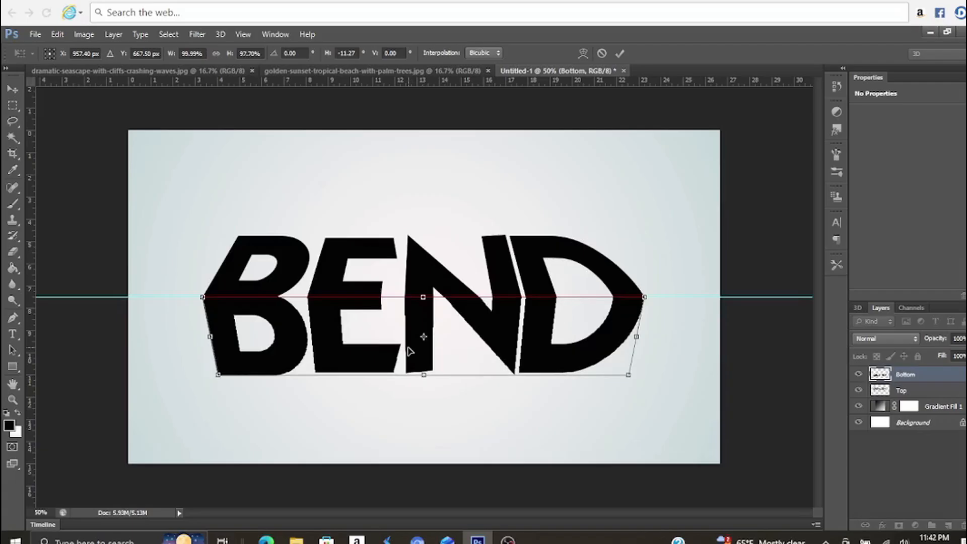
key(Return)
key(m)
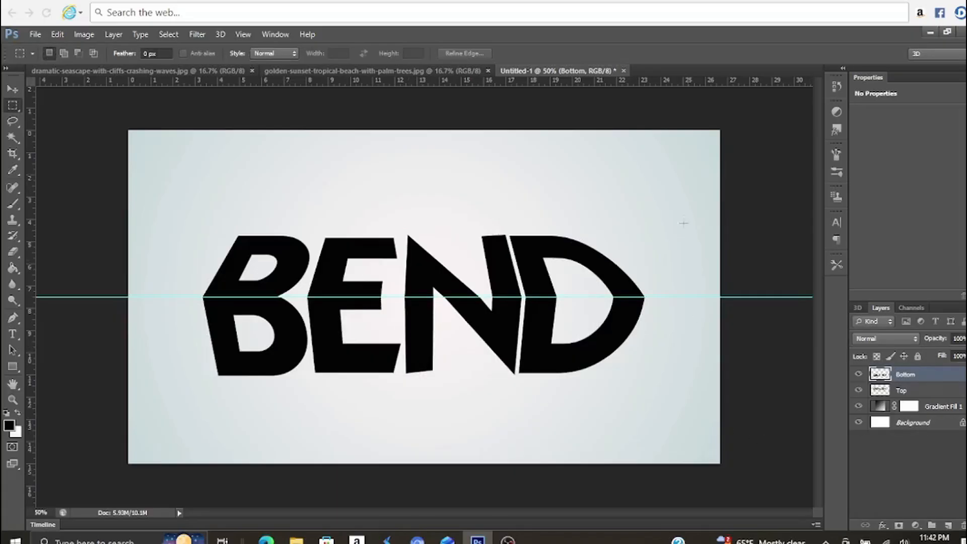
Bring the dramatic seascape photo into the Untitled-1 document as a layer above Bottom, covering the canvas
click(189, 73)
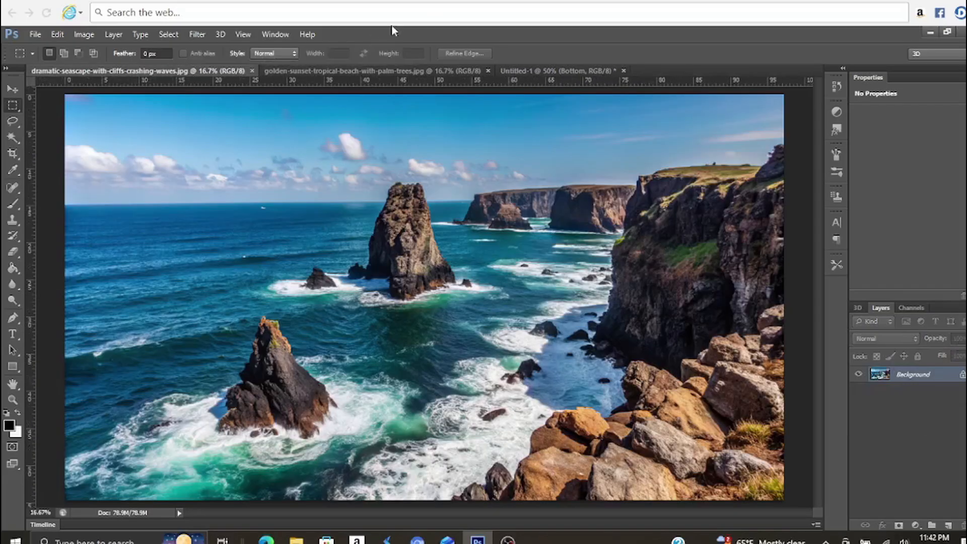
click(19, 89)
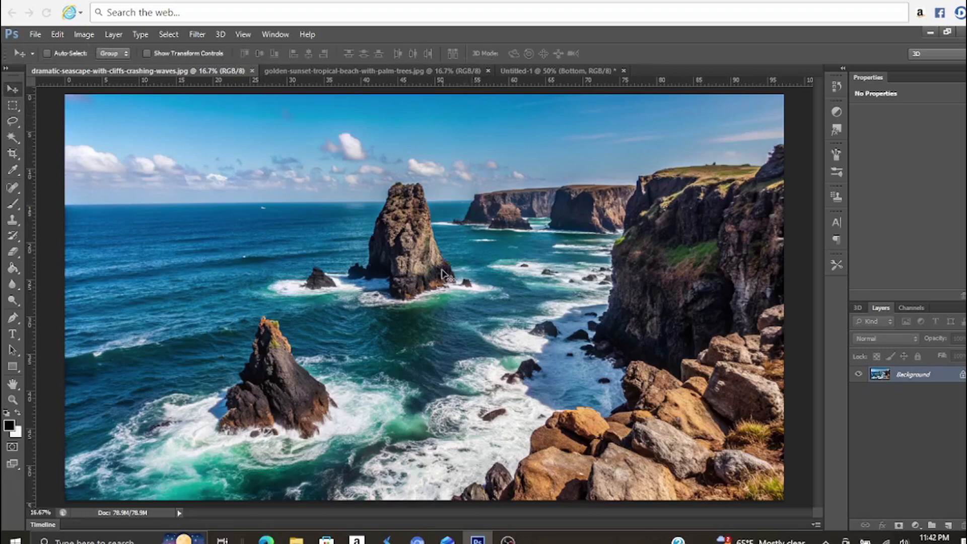
drag(423, 325, 371, 339)
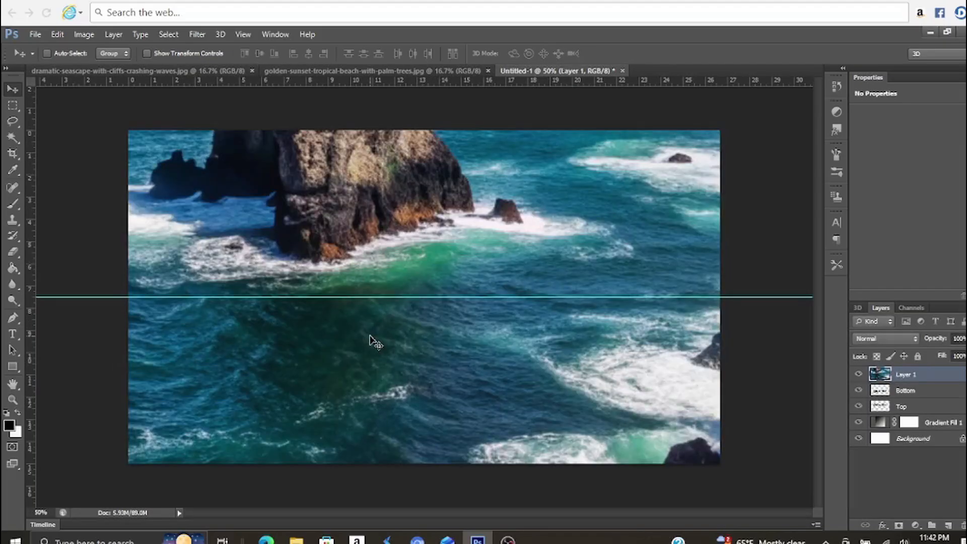
Clip the seascape photo to the Bottom layer and reposition it with Free Transform so the cliff rocks fill the lower letter halves
right_click(908, 376)
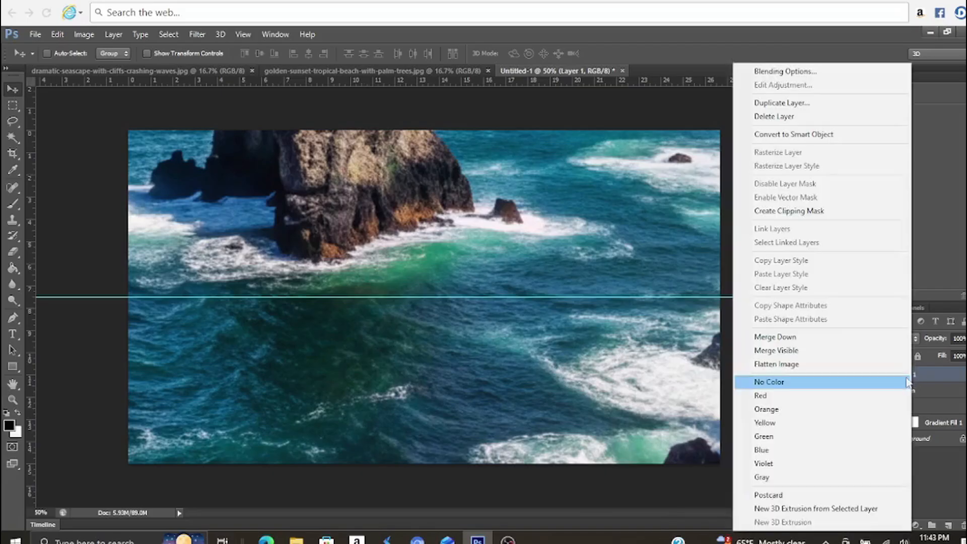
click(832, 211)
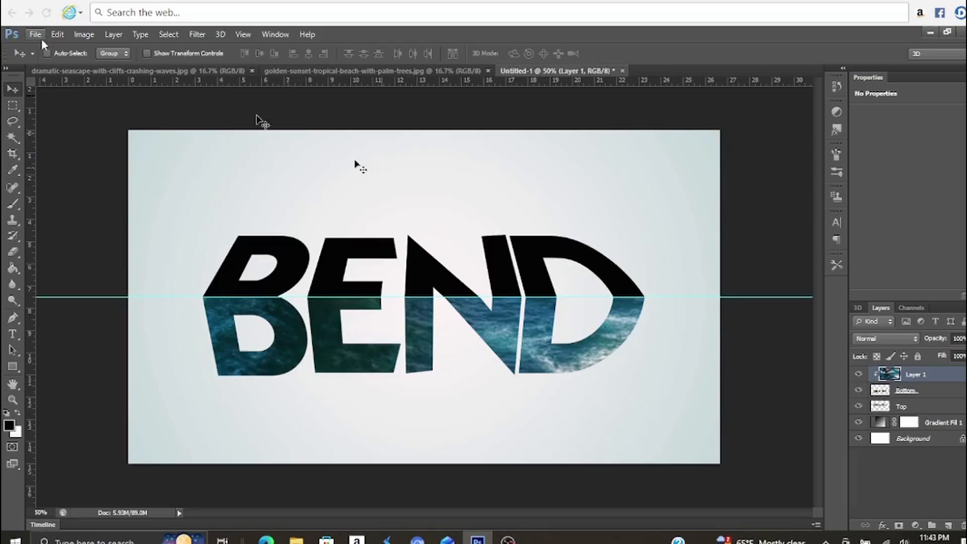
click(57, 35)
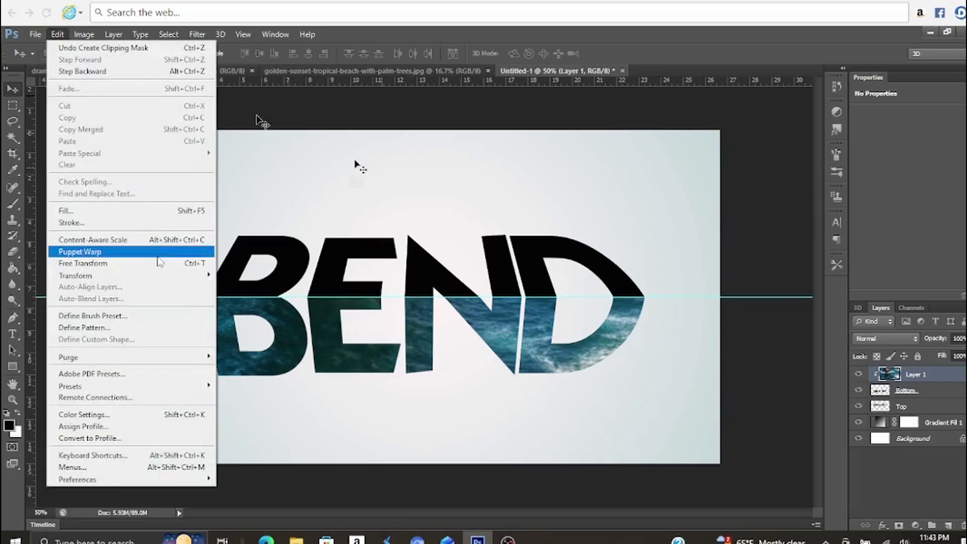
click(156, 262)
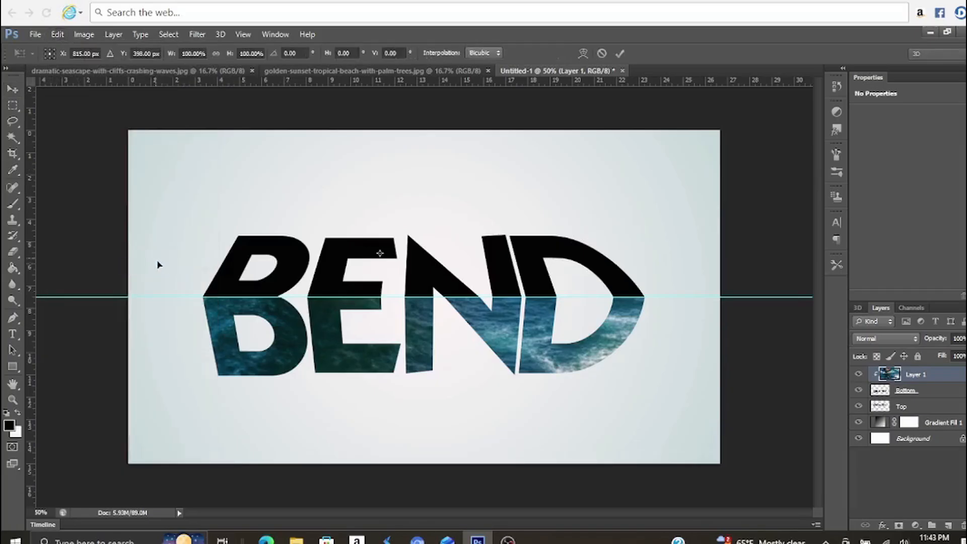
drag(358, 319, 324, 274)
drag(506, 342, 247, 356)
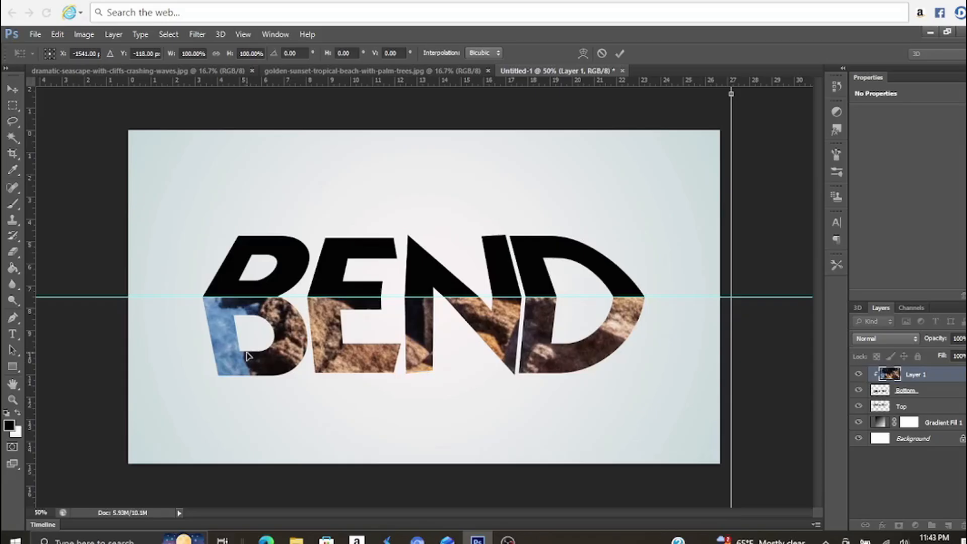
key(Return)
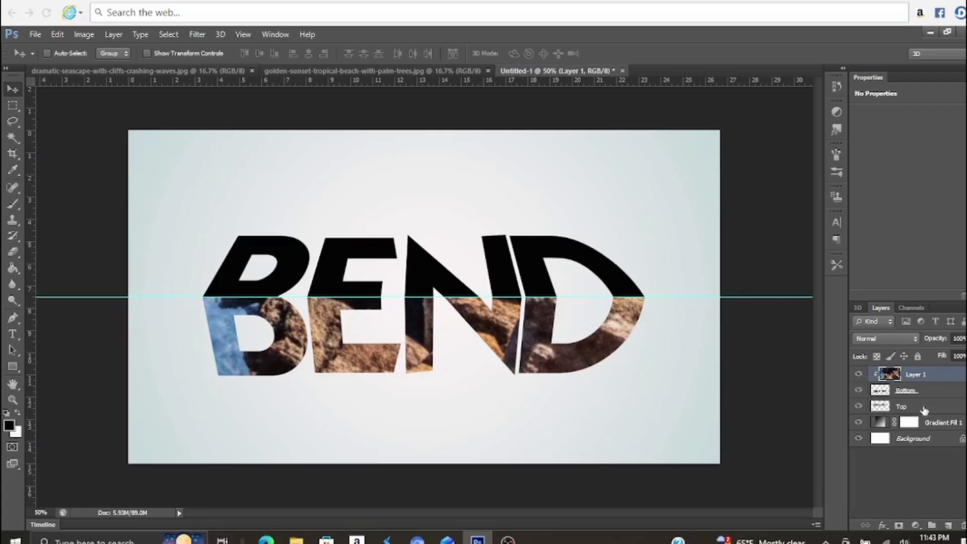
Bring the golden sunset beach photo into the Untitled-1 document as a layer directly above Top, covering the canvas
click(925, 407)
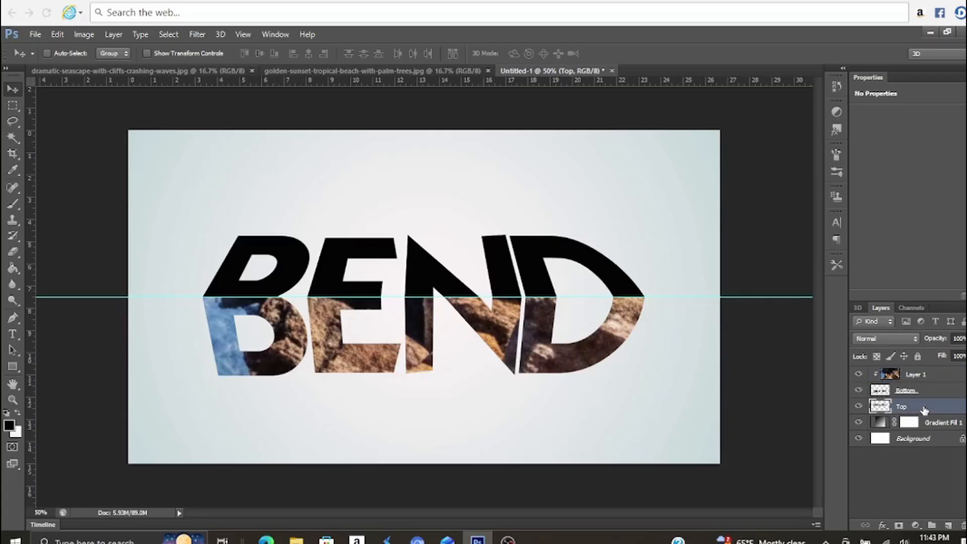
click(316, 71)
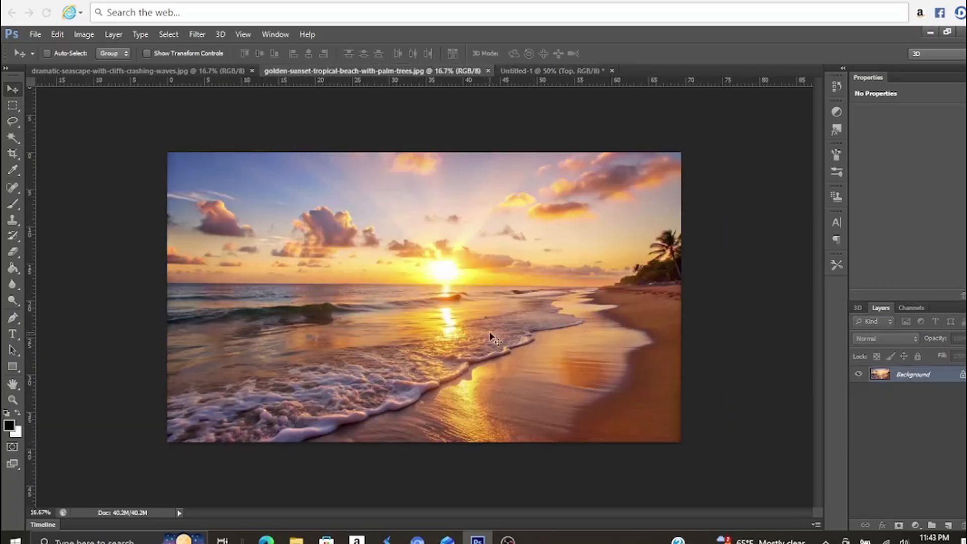
click(547, 71)
drag(444, 263, 444, 266)
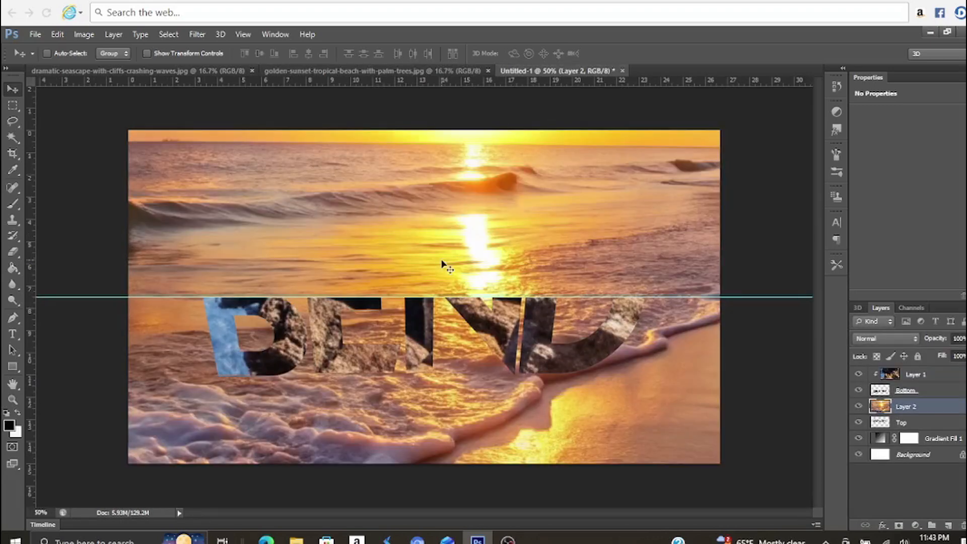
Clip the sunset photo to the Top layer and shift it with Free Transform so the sun's reflection falls in the letter E
right_click(926, 413)
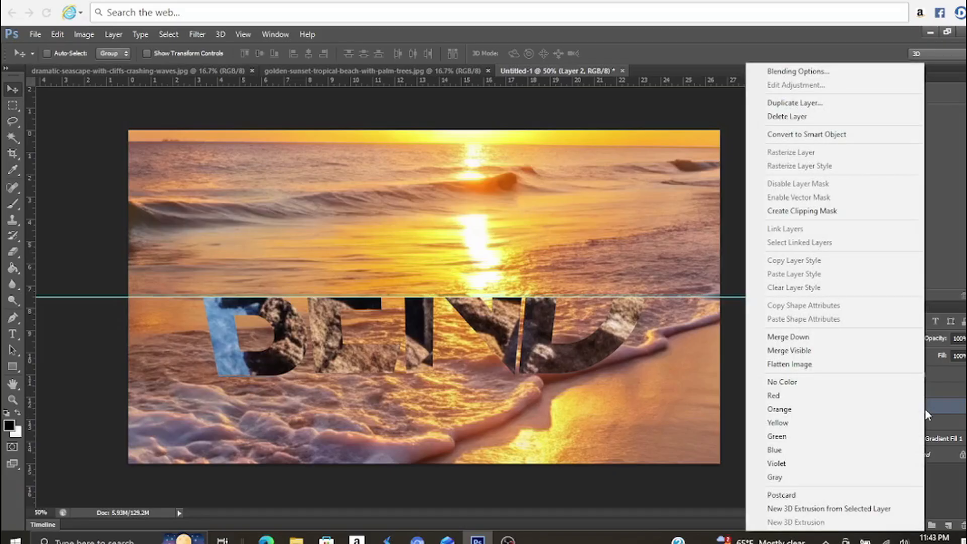
click(824, 212)
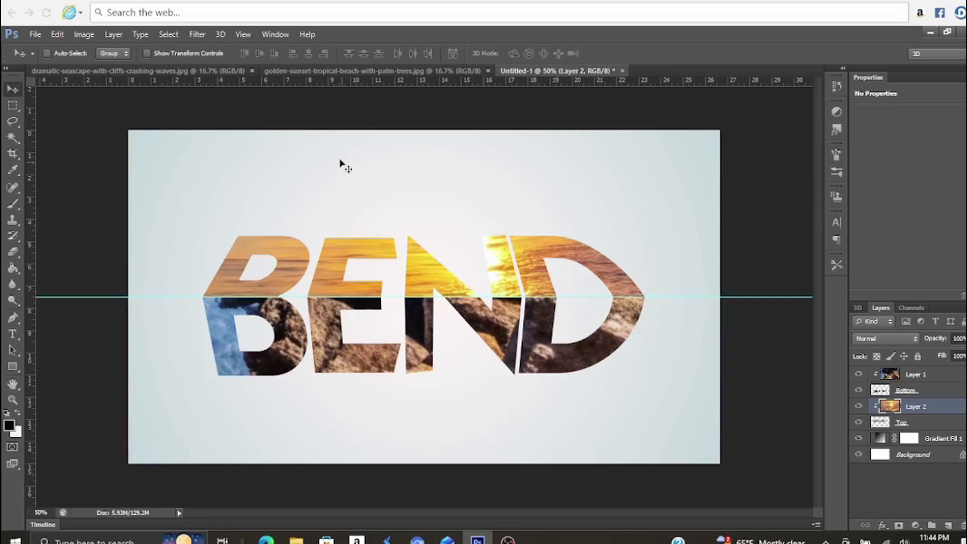
click(55, 39)
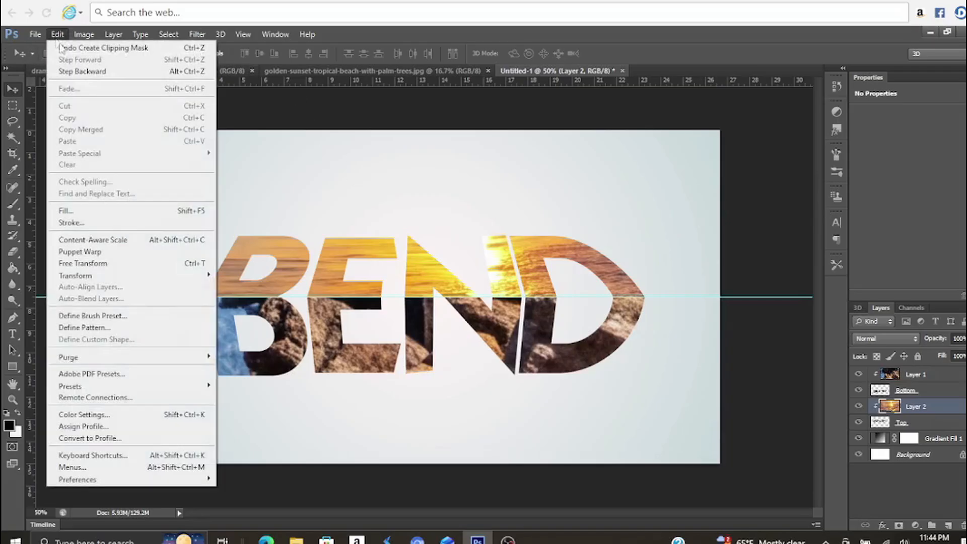
click(172, 269)
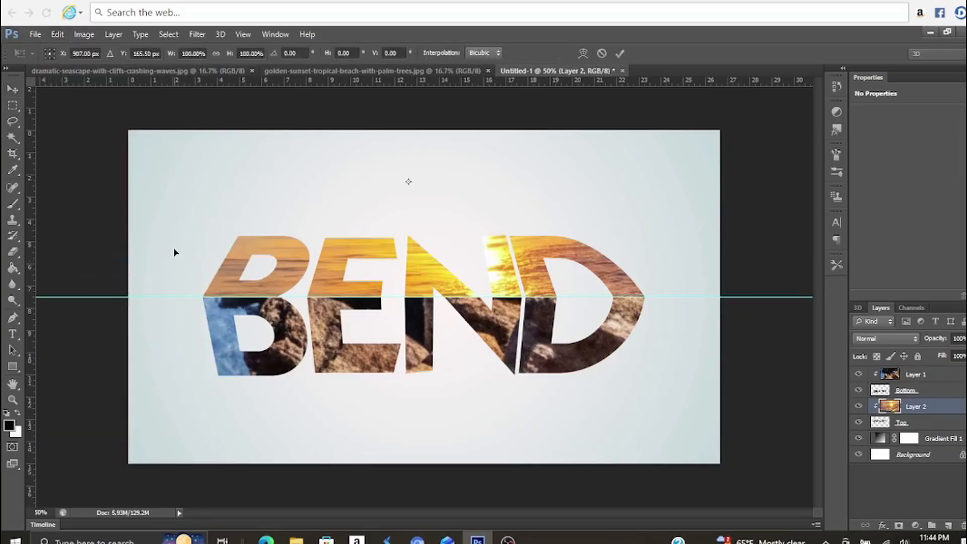
drag(477, 290, 365, 291)
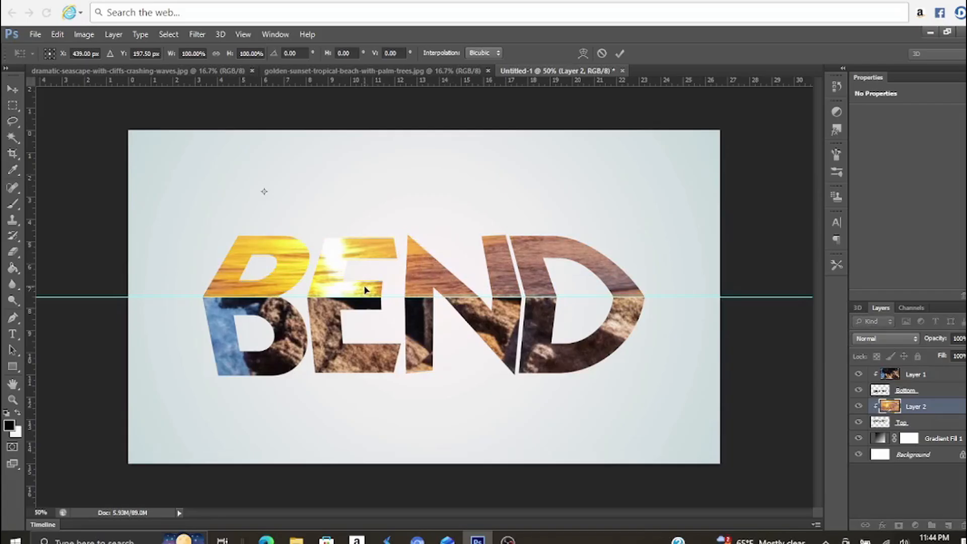
key(Return)
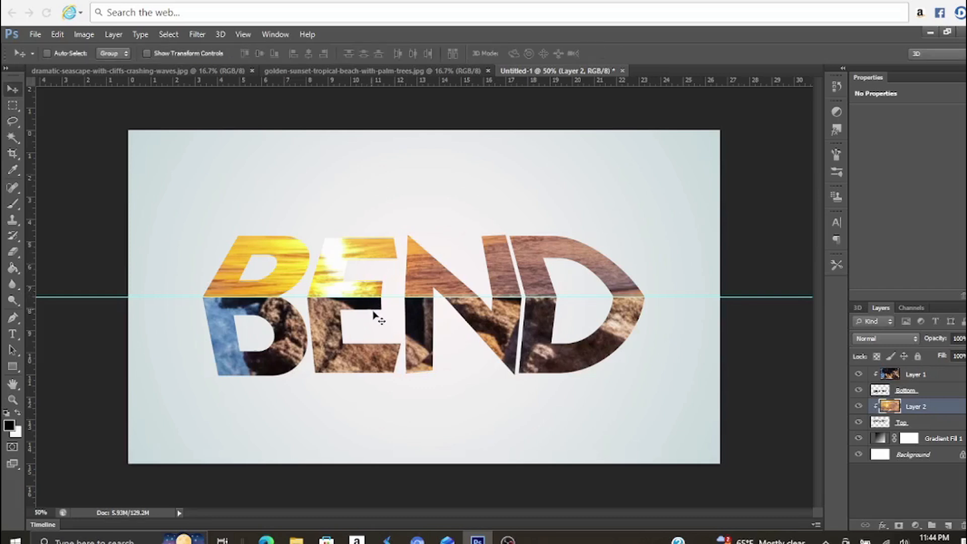
On a new layer above the sunset photo, paint a white 50 px soft brush stroke along the guide across the word
click(947, 529)
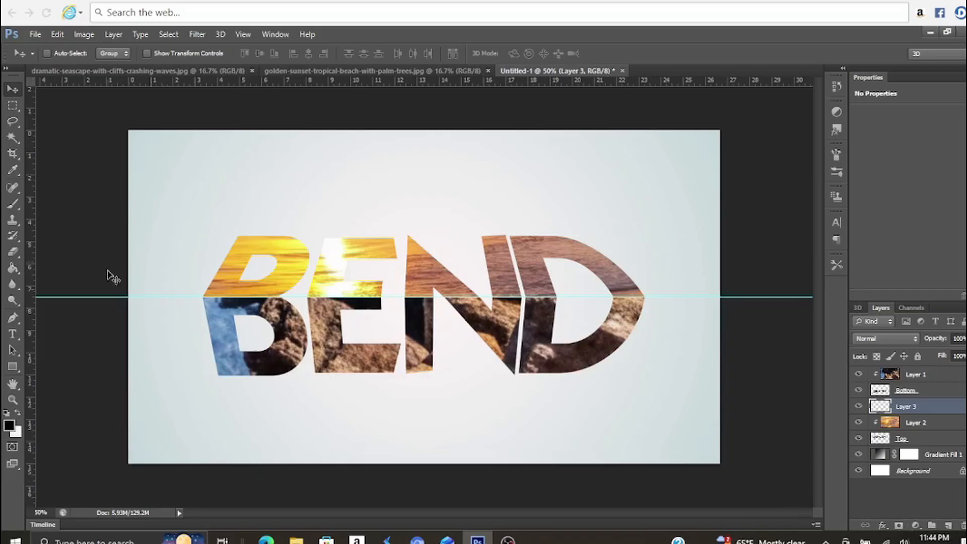
click(15, 203)
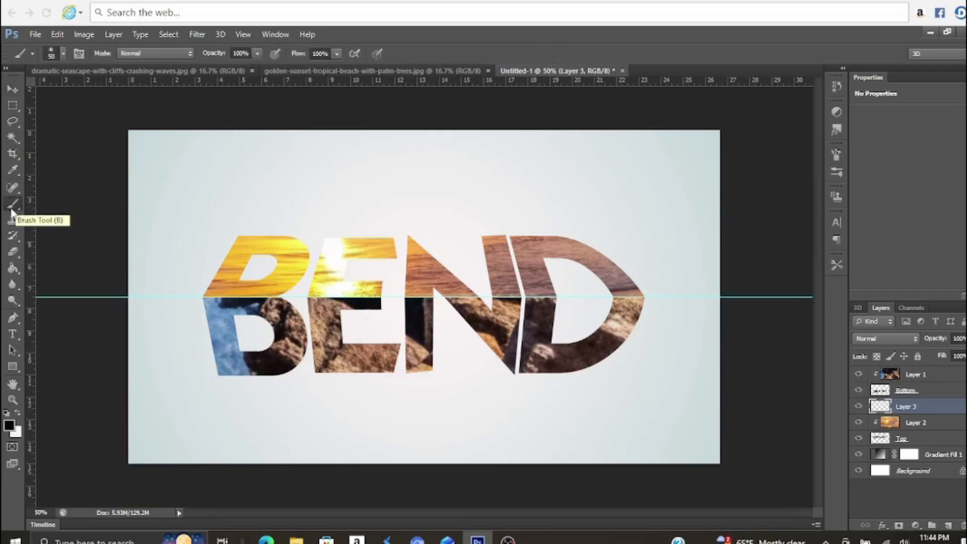
click(63, 54)
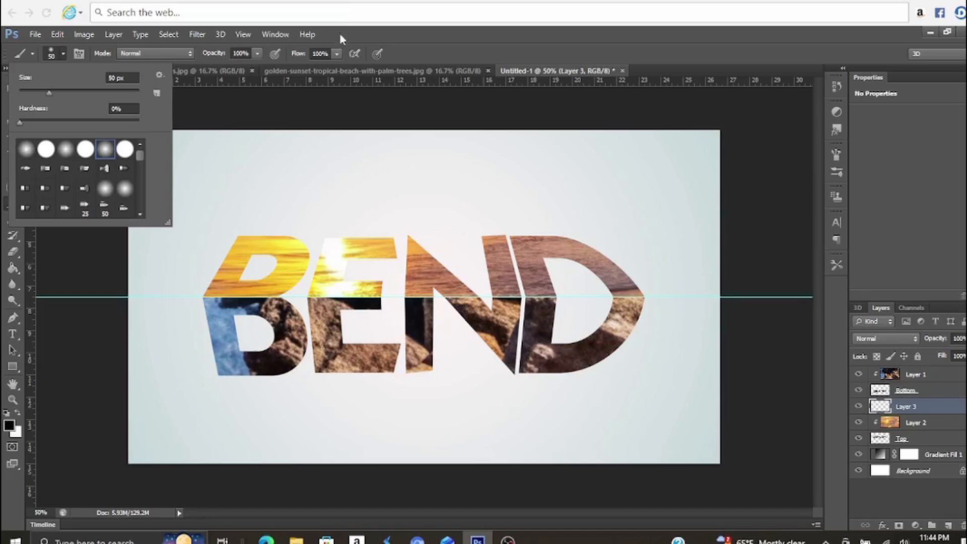
click(401, 54)
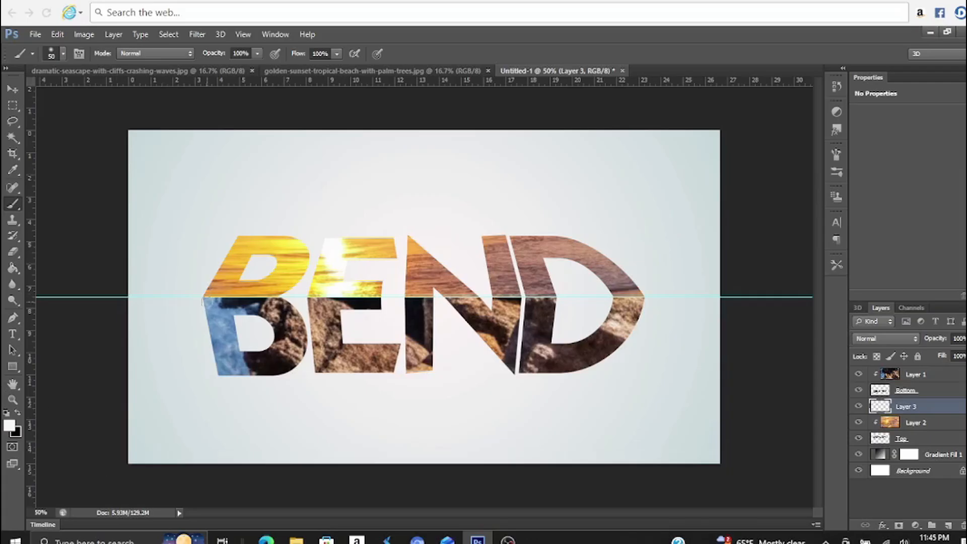
drag(201, 298, 640, 296)
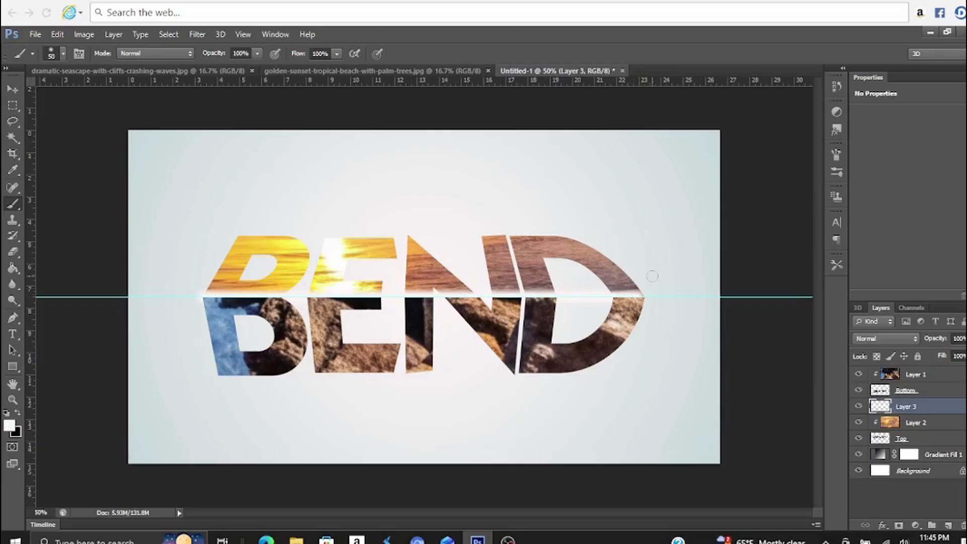
Clip the white stroke layer to the Top letter halves and set its opacity to 50%
right_click(932, 408)
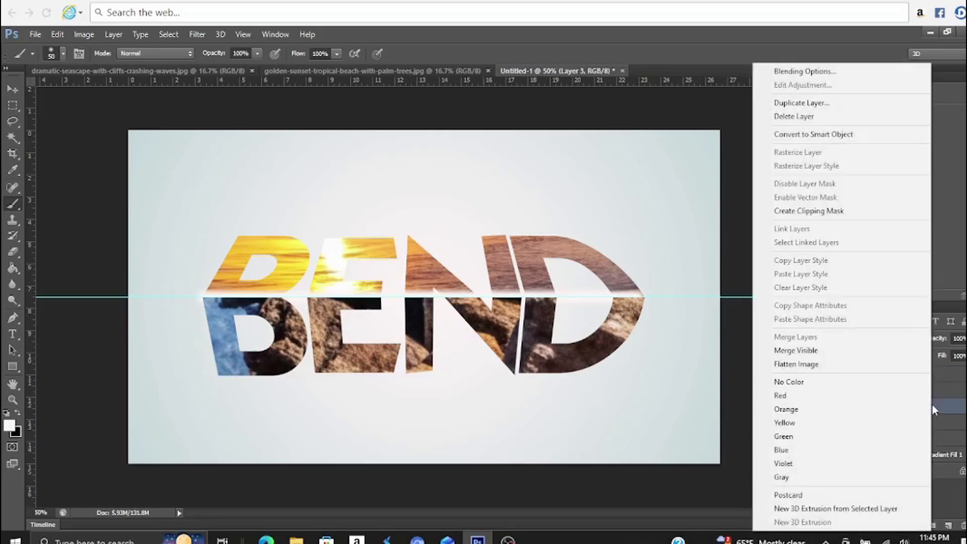
click(847, 211)
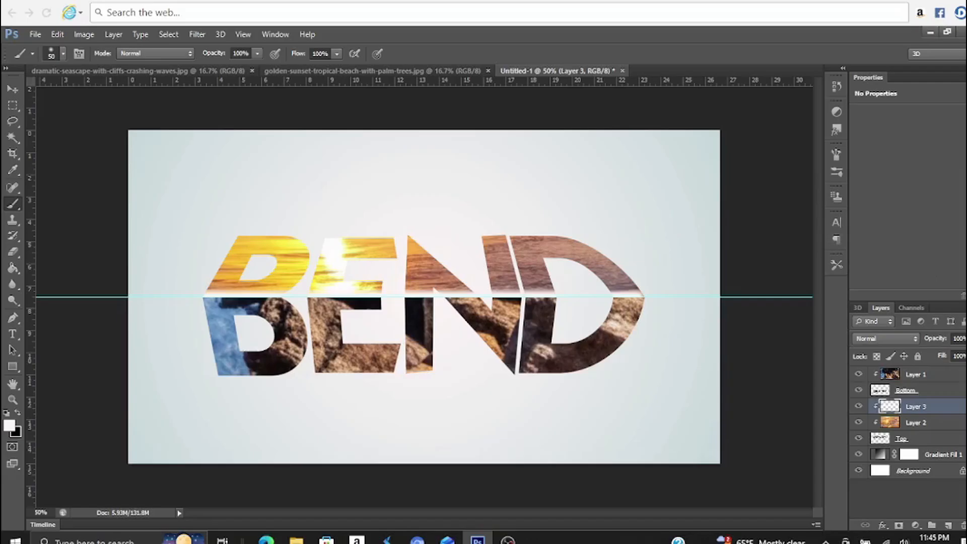
click(966, 339)
mouse_move(966, 353)
mouse_down()
mouse_move(964, 364)
mouse_move(950, 362)
mouse_up()
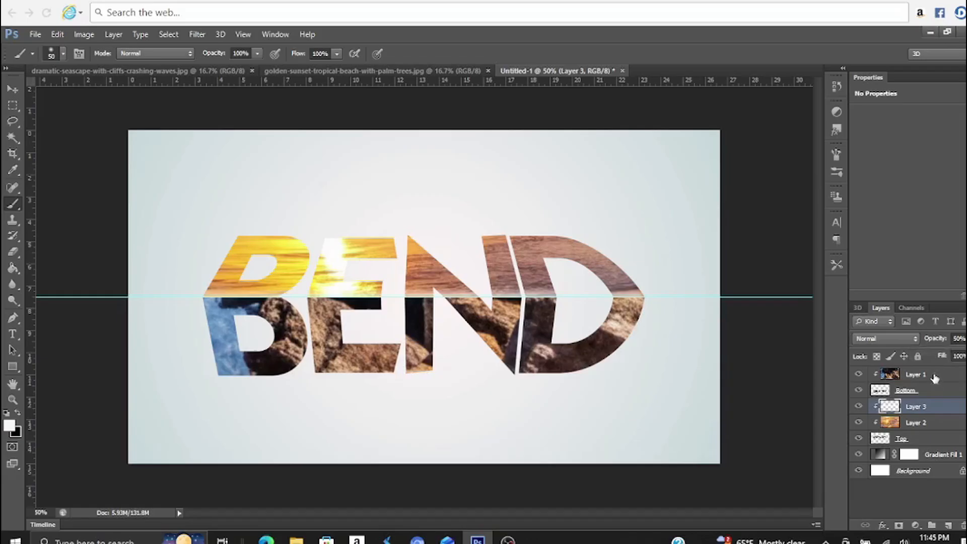
On a new layer above the seascape photo, paint a black 50 px soft brush stroke along the guide across the word
click(935, 378)
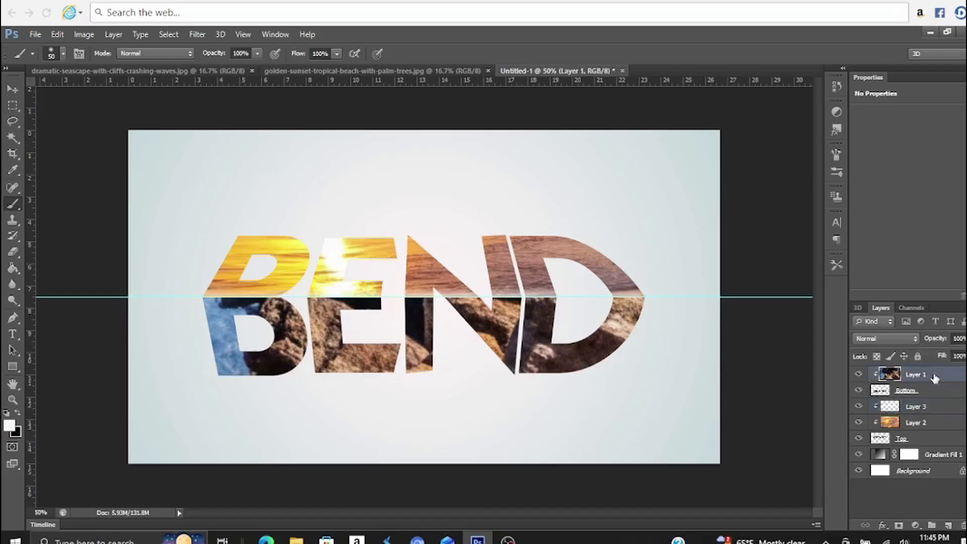
click(949, 526)
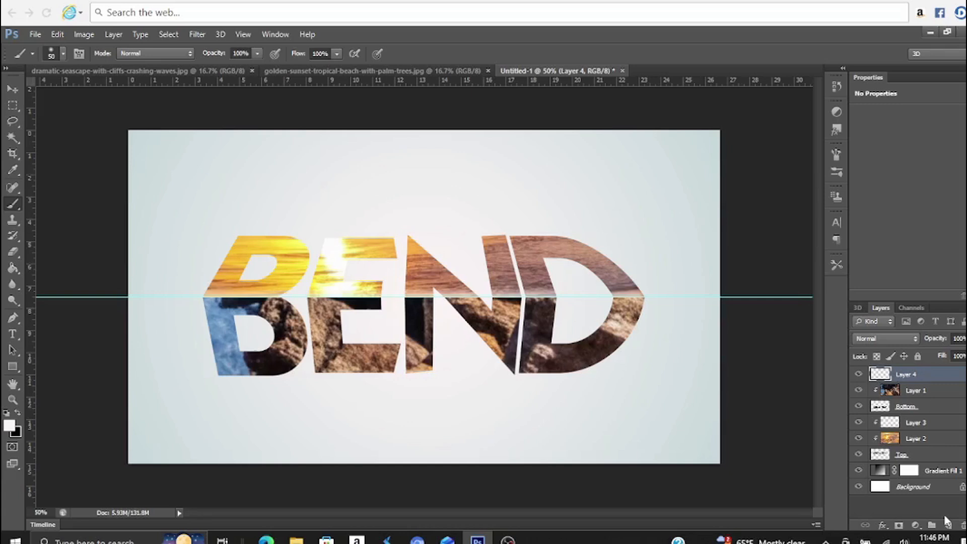
click(19, 416)
mouse_move(199, 300)
mouse_down()
mouse_move(281, 307)
mouse_move(321, 296)
mouse_move(362, 316)
mouse_move(648, 291)
mouse_up()
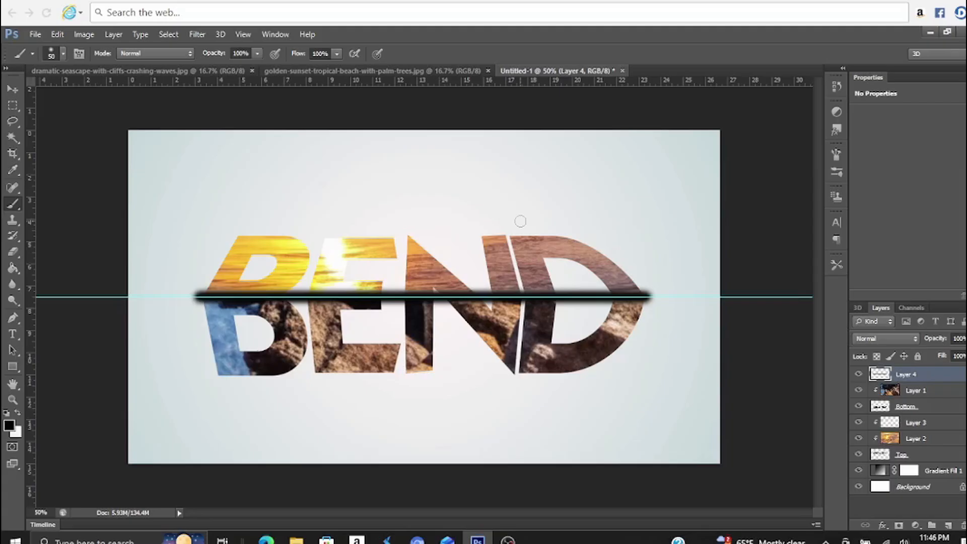
Clip the black stroke layer to the Bottom letter halves and lower its opacity to about 32%
right_click(932, 381)
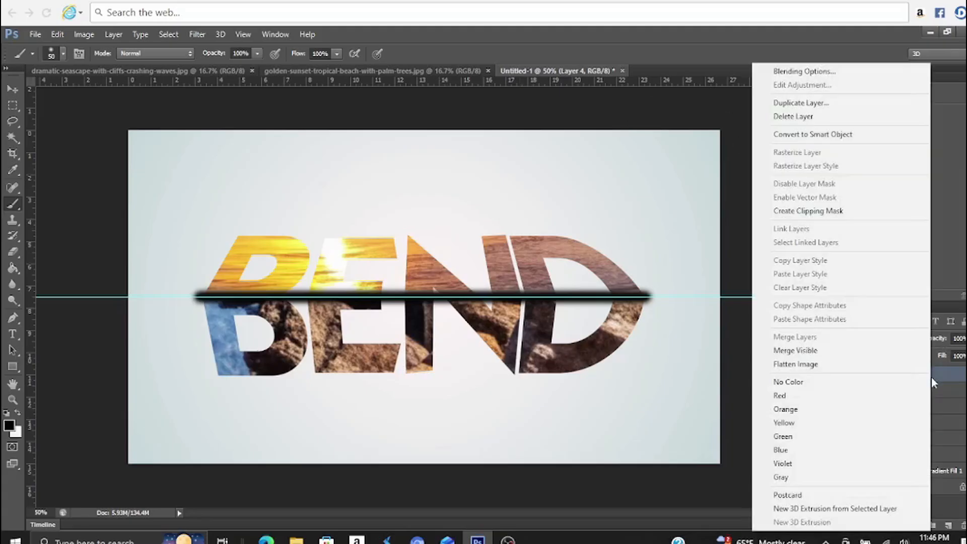
click(856, 218)
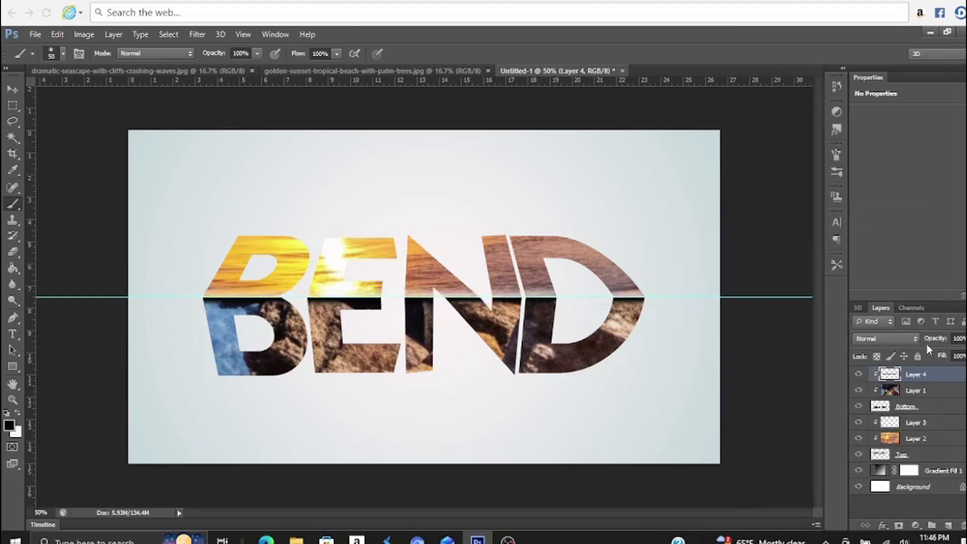
click(966, 338)
drag(966, 368, 933, 374)
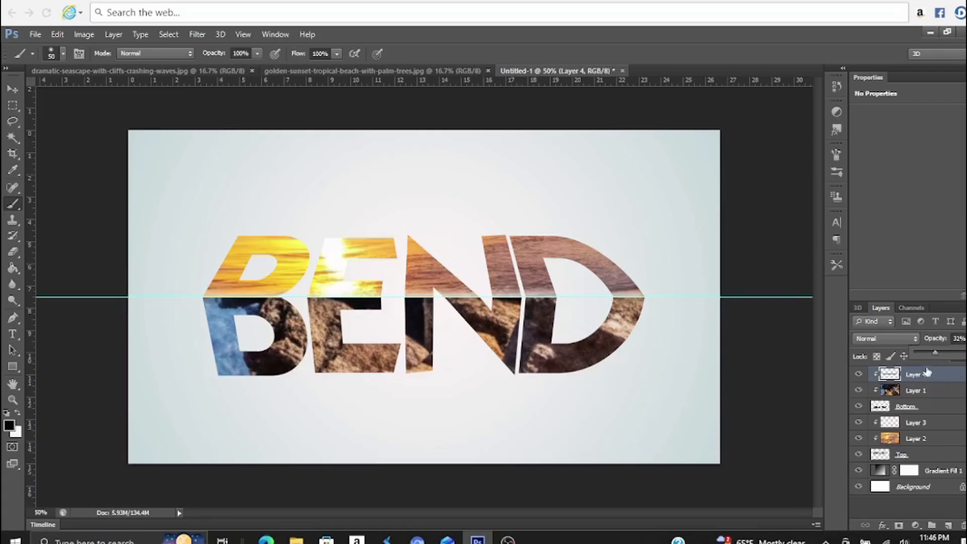
Add a drop shadow to the Bottom letter halves with 80% opacity, 115° angle and 10 px size
click(928, 410)
click(928, 410)
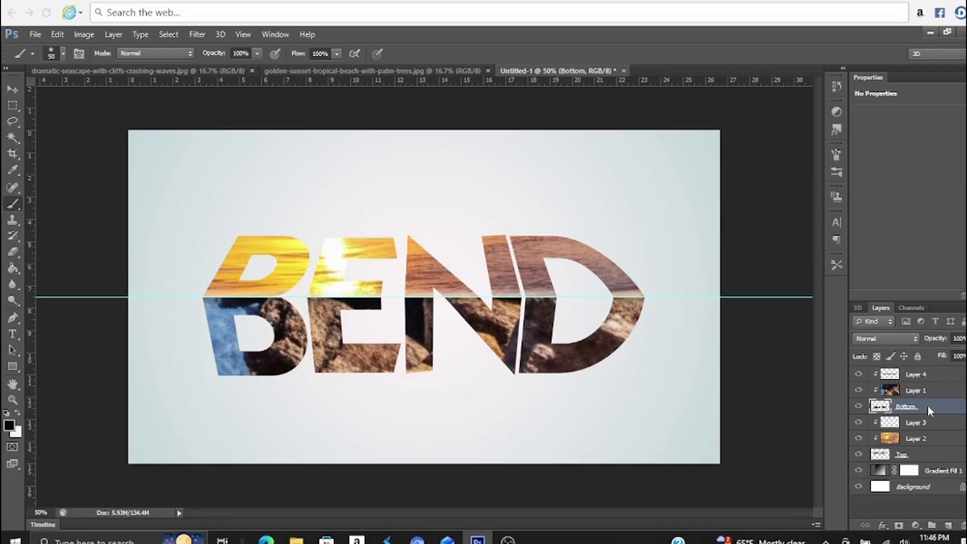
right_click(928, 406)
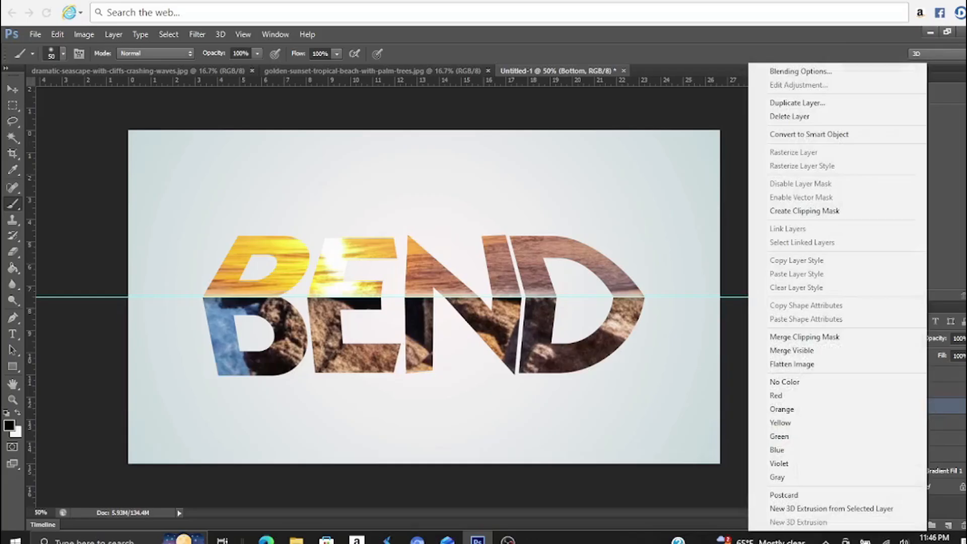
click(804, 74)
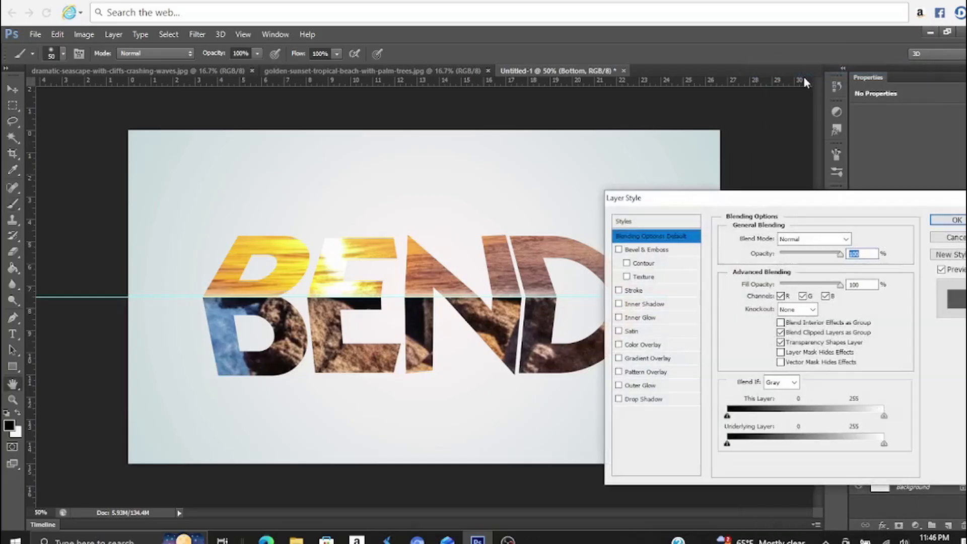
click(648, 400)
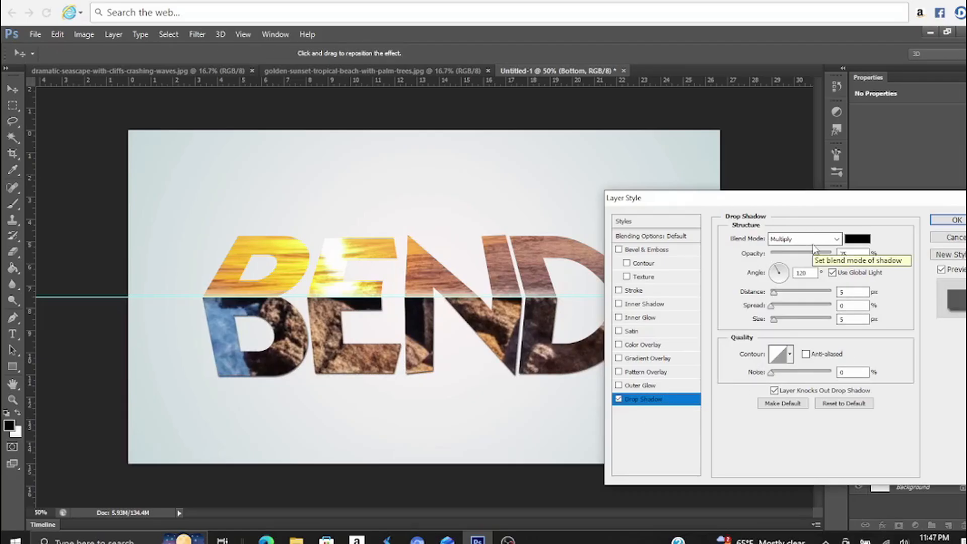
double_click(850, 254)
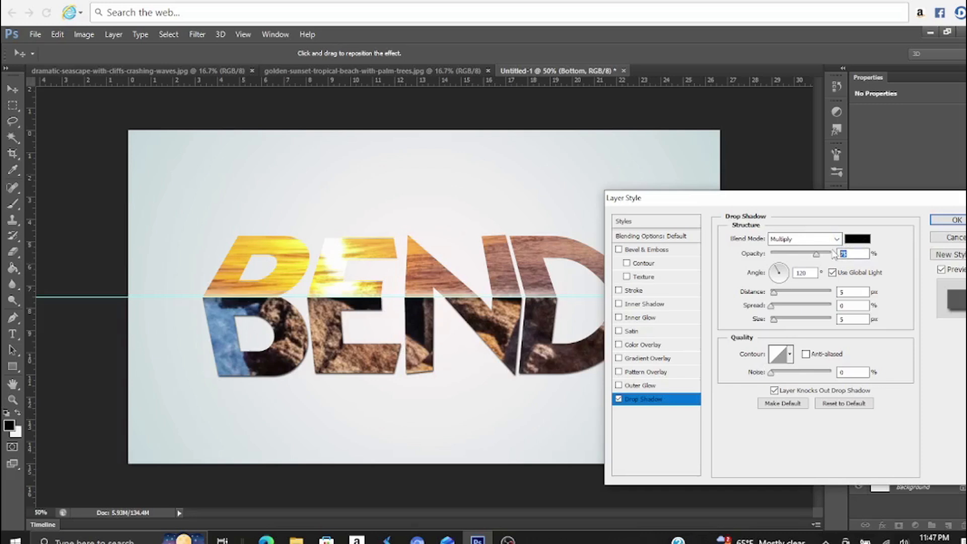
text(80)
key(Tab)
text(115)
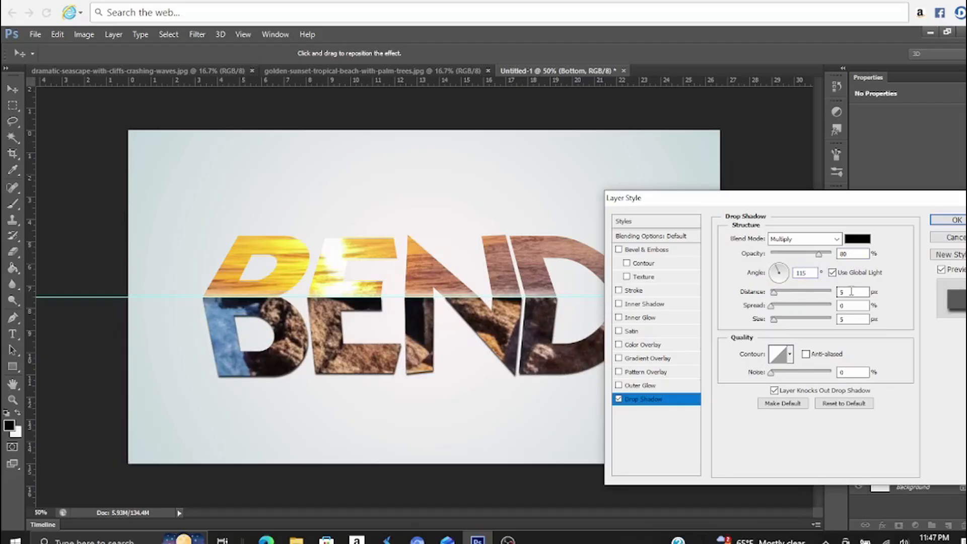
double_click(851, 319)
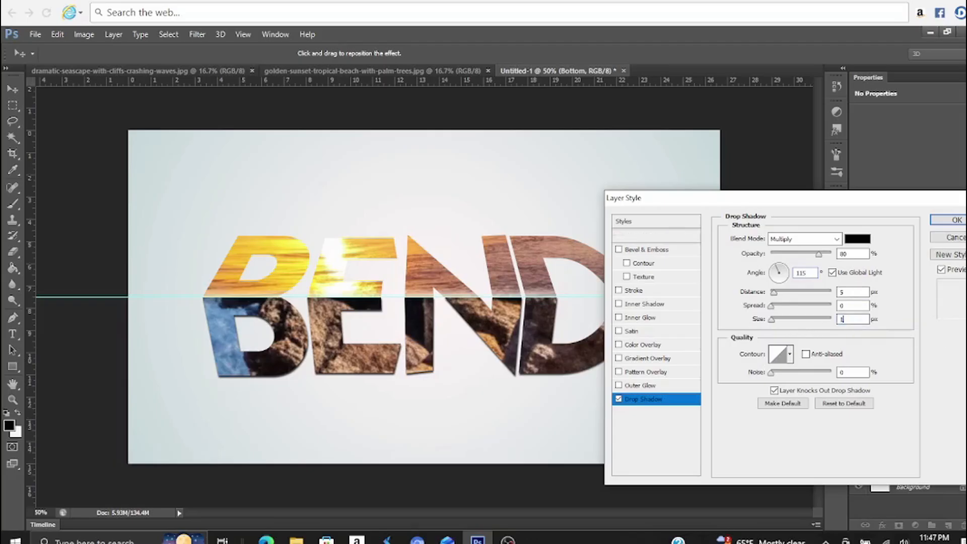
text(10)
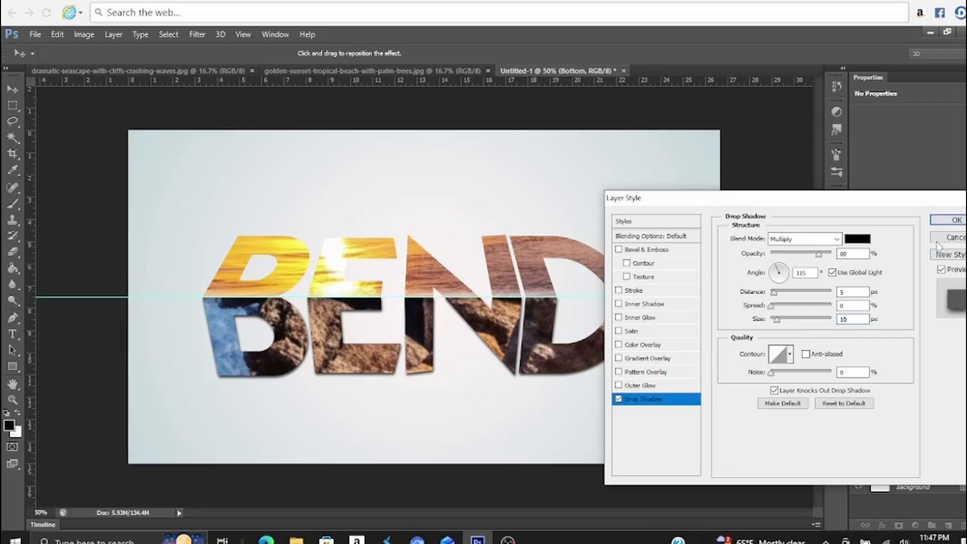
click(947, 221)
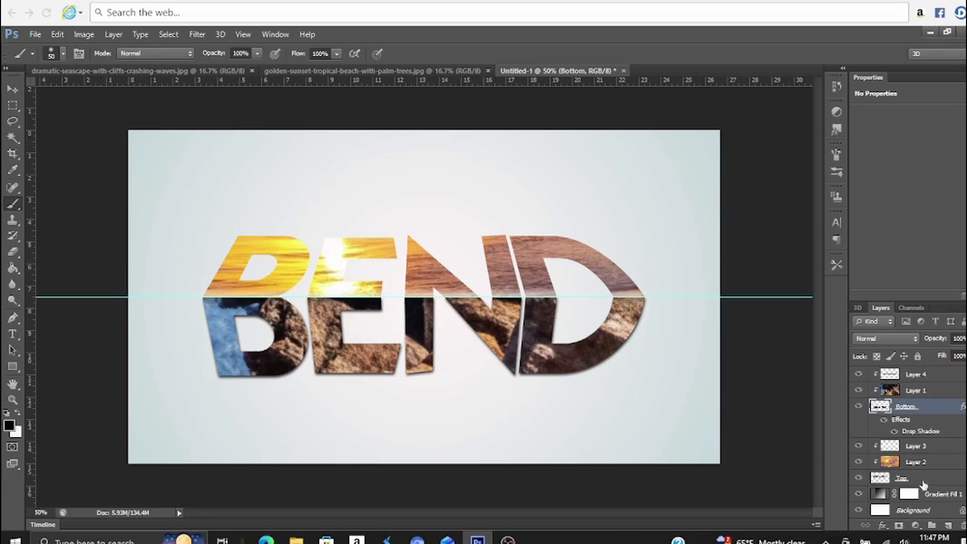
Add a drop shadow to the Top letter halves with 80% opacity and 10 px size
click(925, 481)
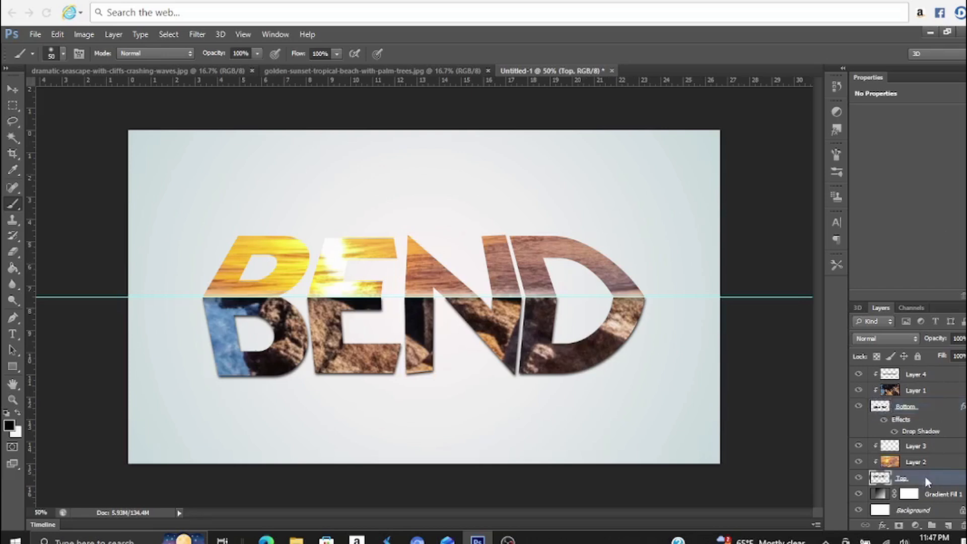
right_click(926, 482)
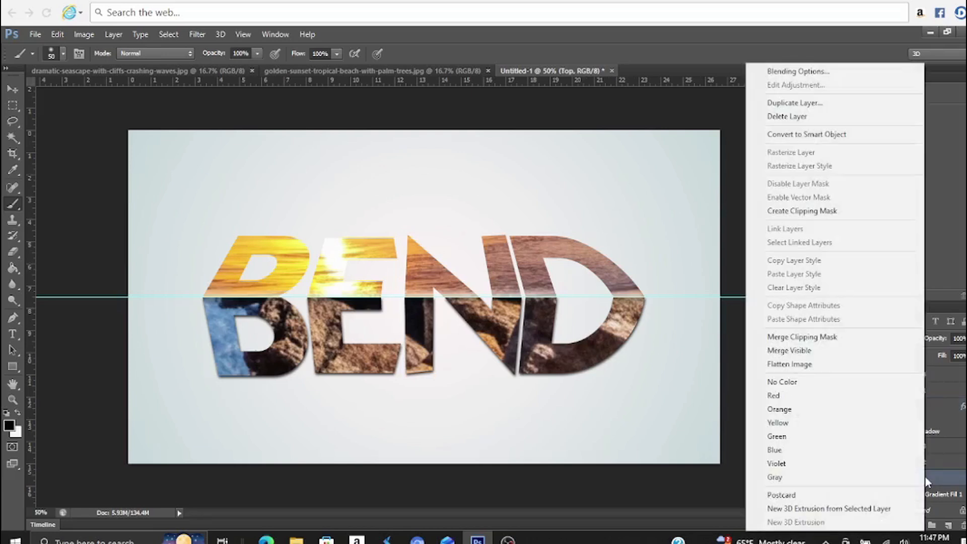
click(810, 73)
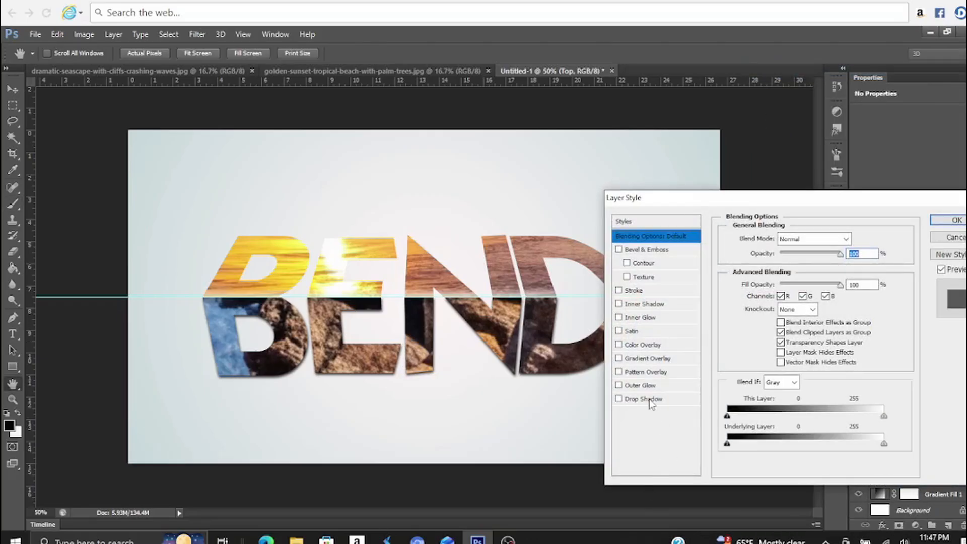
click(650, 400)
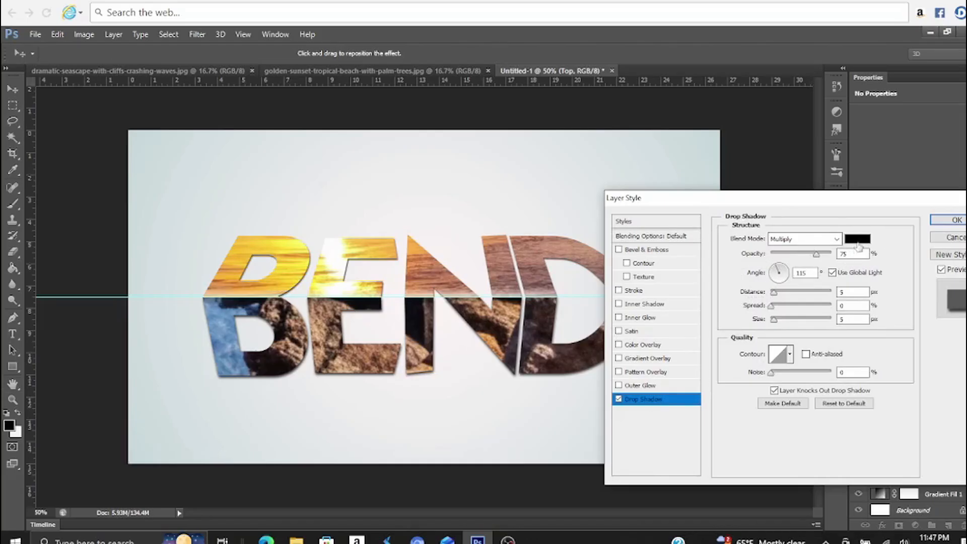
double_click(851, 255)
text(80)
double_click(852, 319)
text(10)
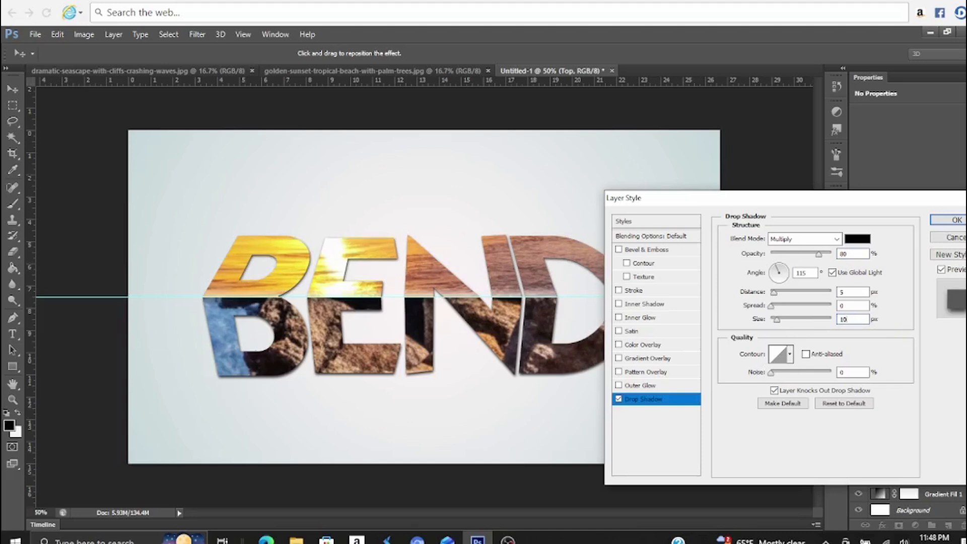
click(956, 223)
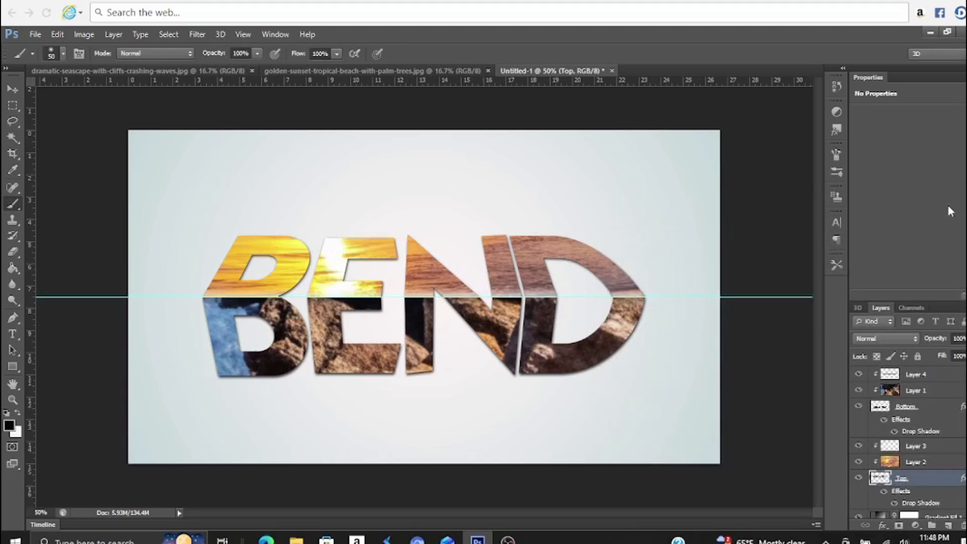
Clear the guides from the document
click(243, 34)
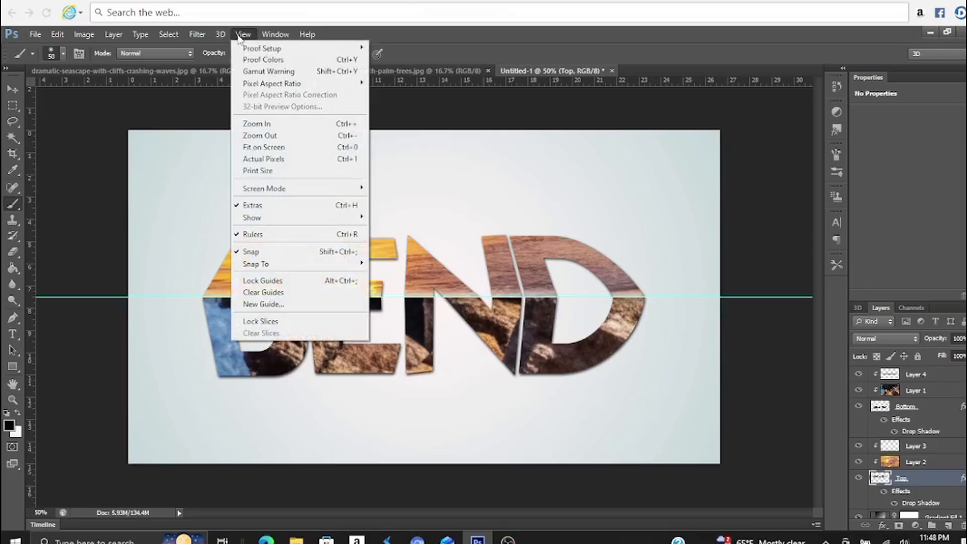
click(264, 292)
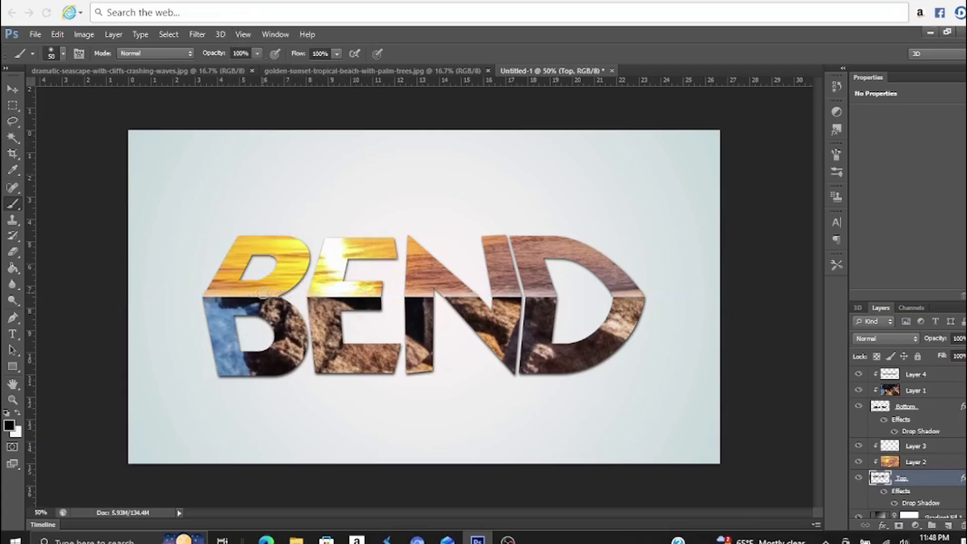